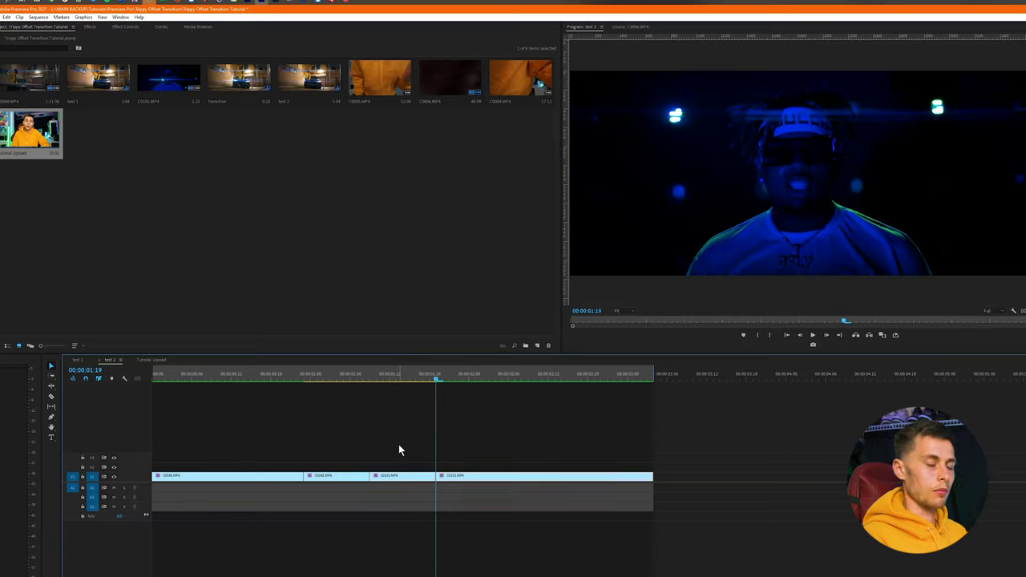
# - Nest the two short middle clips on the video track into a sequence named "transition"
pyautogui.moveTo(338, 463)
pyautogui.mouseDown()
pyautogui.moveTo(392, 462)
pyautogui.moveTo(427, 478)
pyautogui.moveTo(348, 469)
pyautogui.mouseUp()
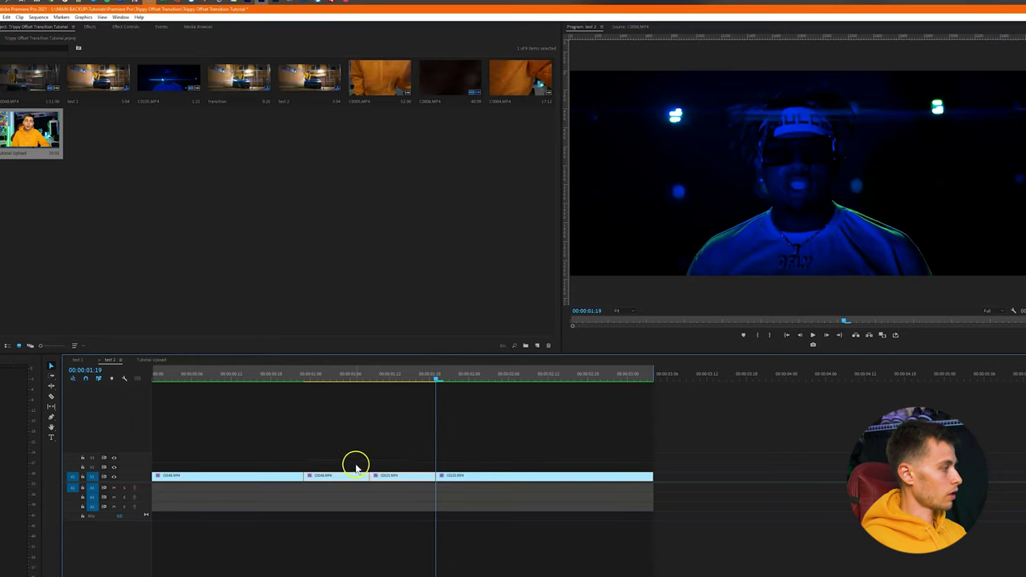
pyautogui.rightClick(389, 478)
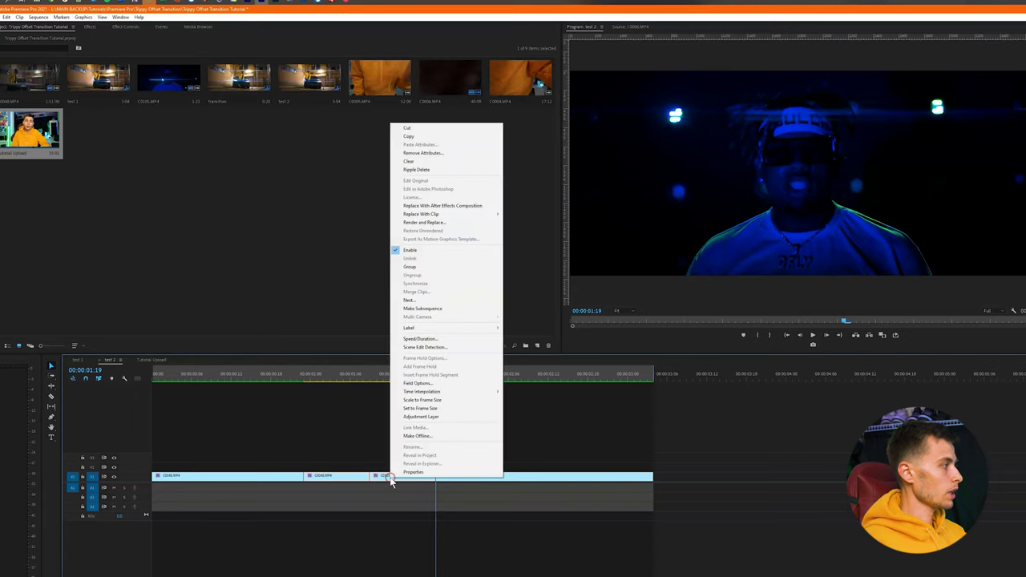
pyautogui.click(452, 300)
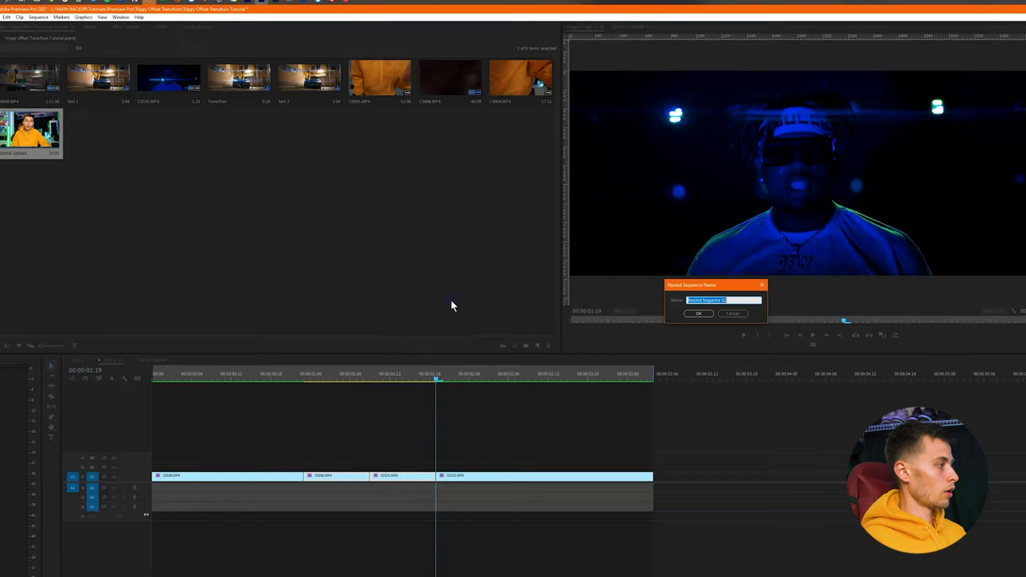
pyautogui.moveTo(713, 291); pyautogui.dragTo(517, 395)
pyautogui.write('transition')
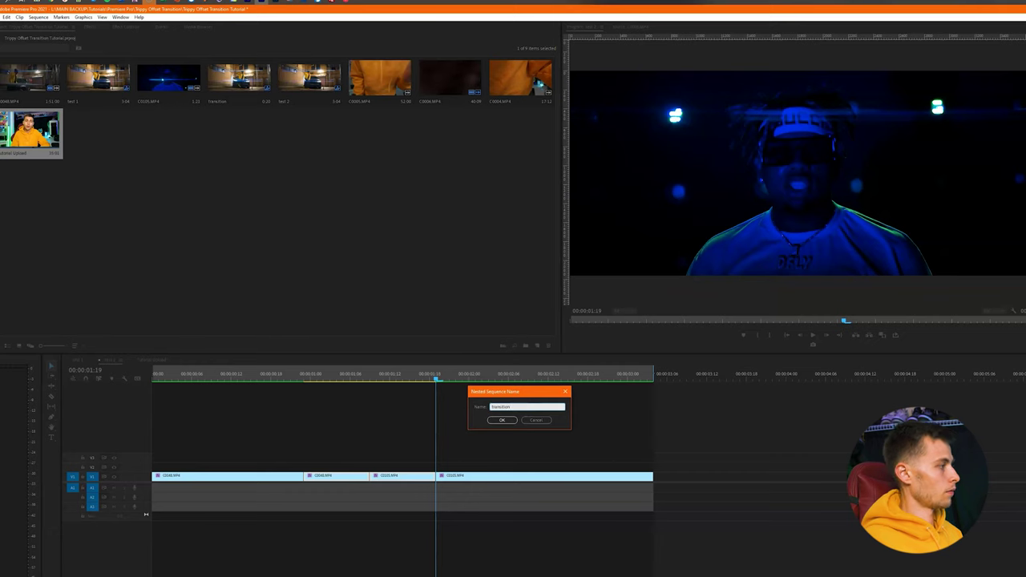
pyautogui.press('Return')
# - Move the playhead to the start of the nested transition clip and apply the Echo video effect to the clip
pyautogui.moveTo(415, 377); pyautogui.dragTo(310, 384)
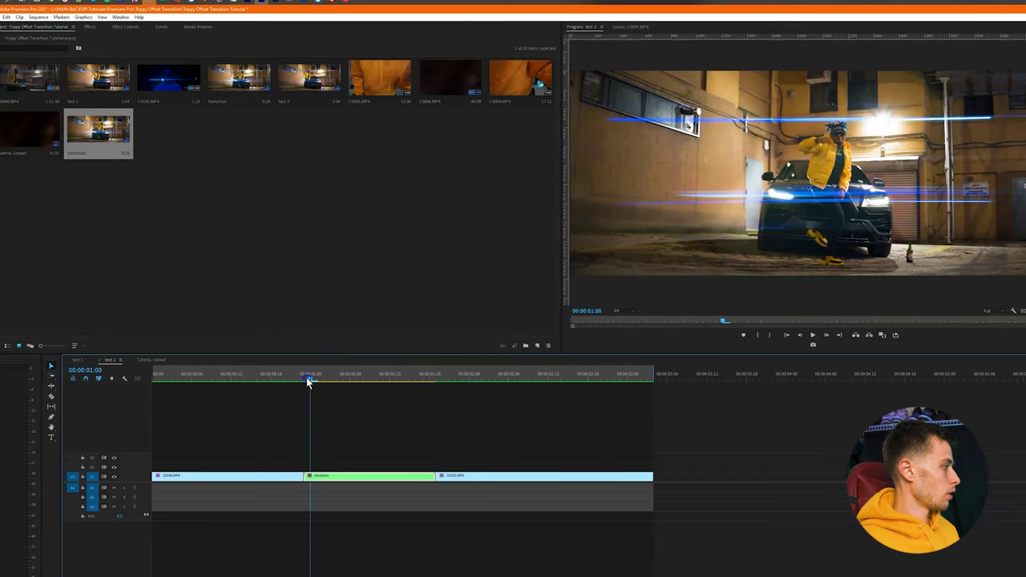
pyautogui.click(304, 378)
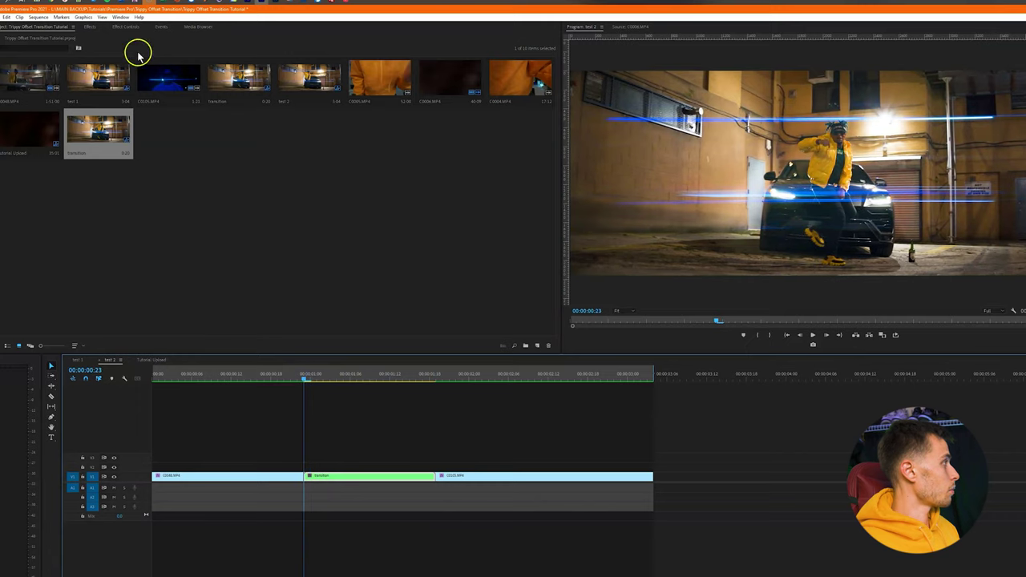
pyautogui.click(90, 26)
pyautogui.click(68, 38)
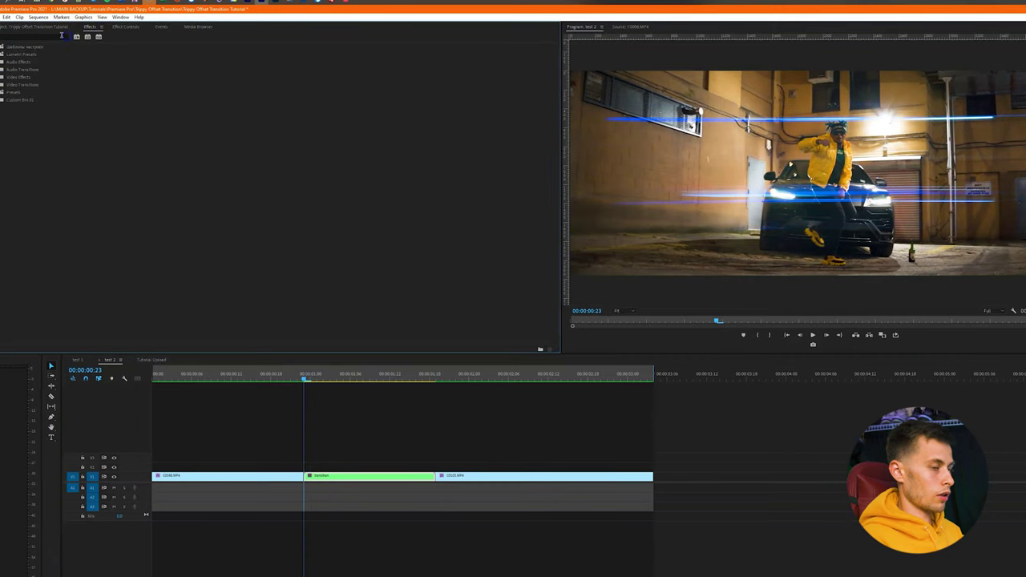
pyautogui.write('echo')
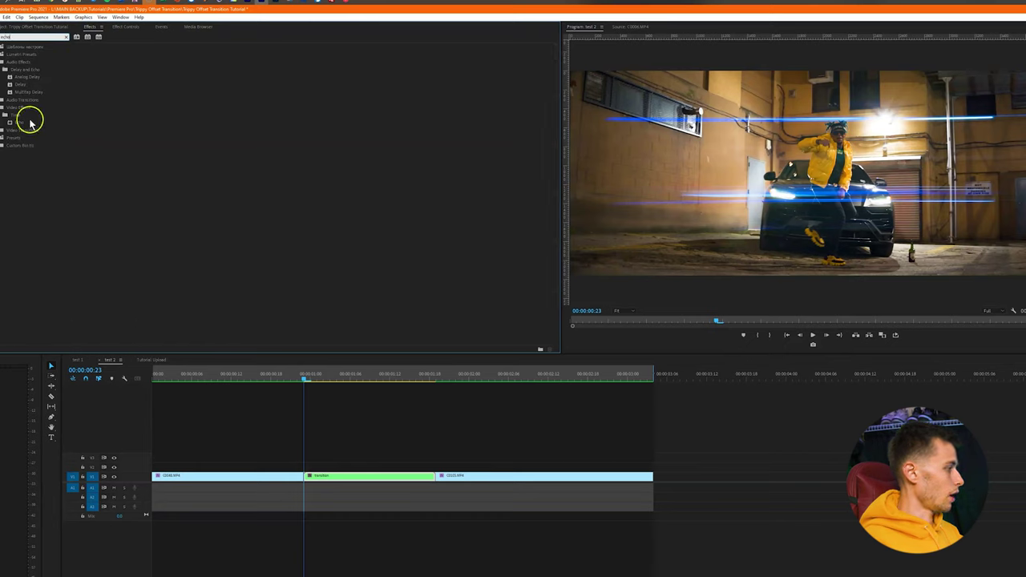
pyautogui.moveTo(30, 122); pyautogui.dragTo(338, 478)
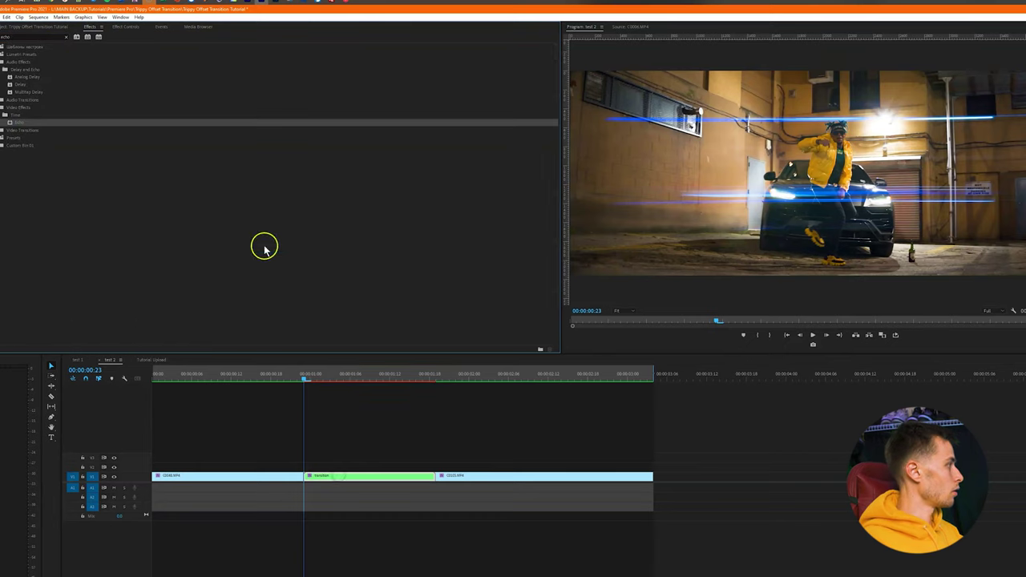
# - Start keyframing the Echo effect's Echo Time, Number Of Echoes and Decay at the first frame of the nested clip
pyautogui.click(125, 26)
pyautogui.moveTo(307, 377); pyautogui.dragTo(306, 379)
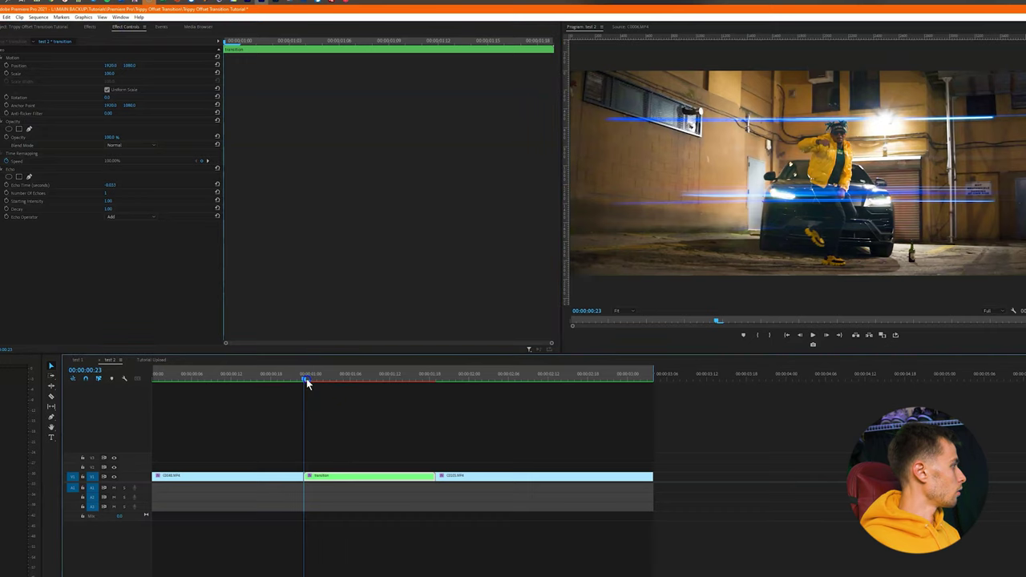
pyautogui.click(6, 186)
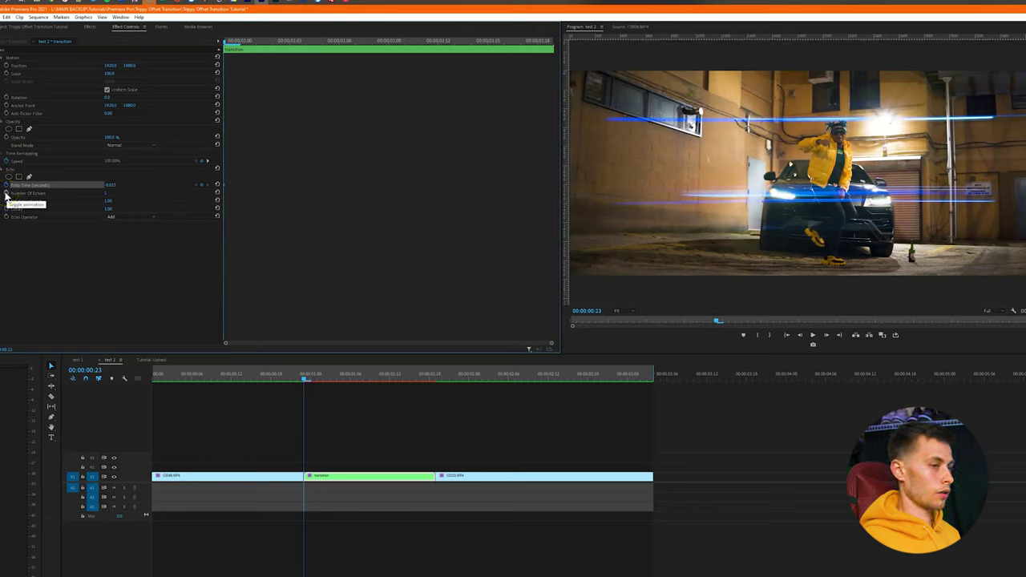
pyautogui.click(6, 193)
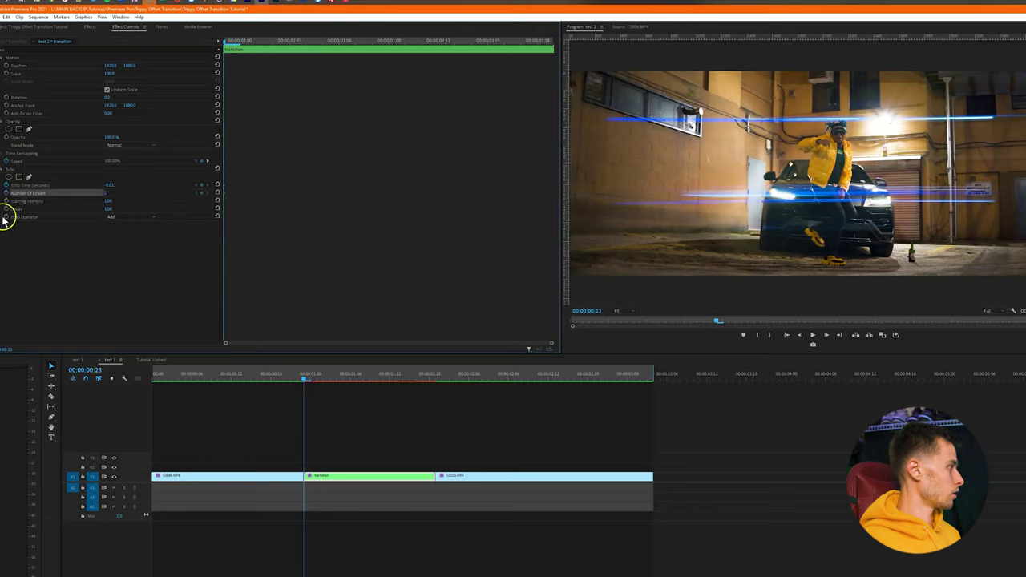
pyautogui.click(6, 208)
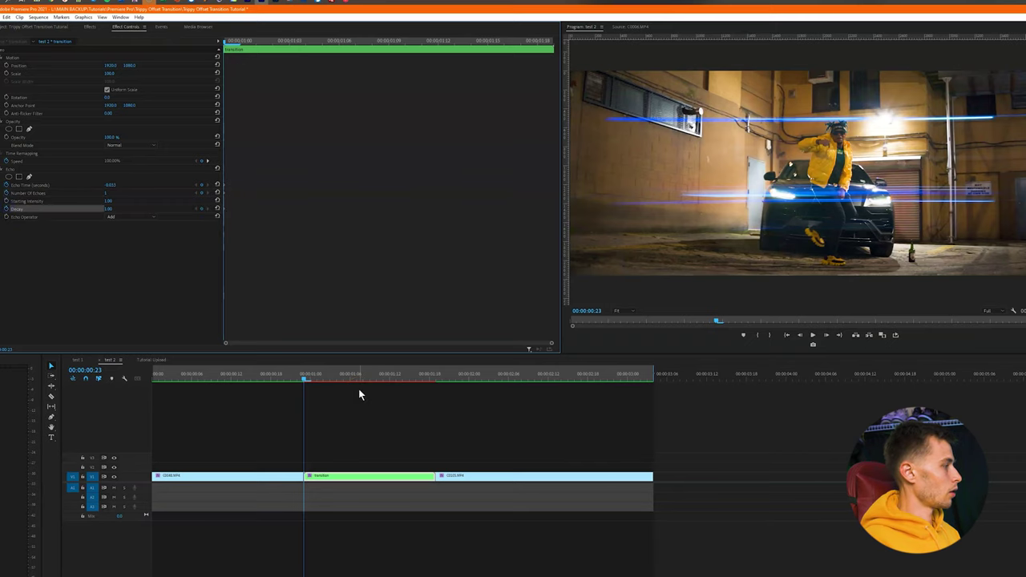
# - At 00:00:01:09, the cut in the middle, set Echo Time to -6.400, Number Of Echoes to 7 and Decay to 6
pyautogui.moveTo(336, 378); pyautogui.dragTo(366, 380)
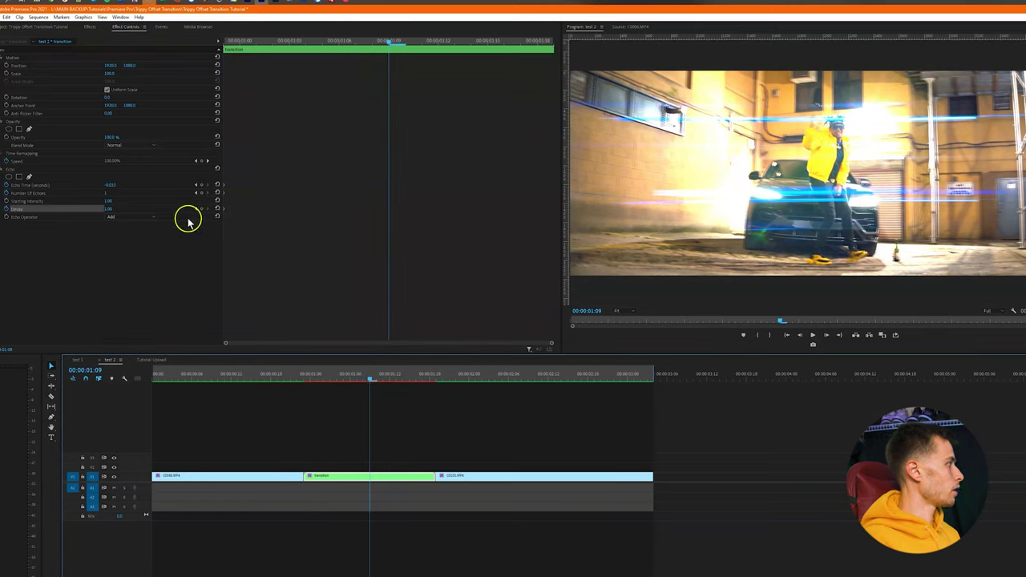
pyautogui.click(111, 185)
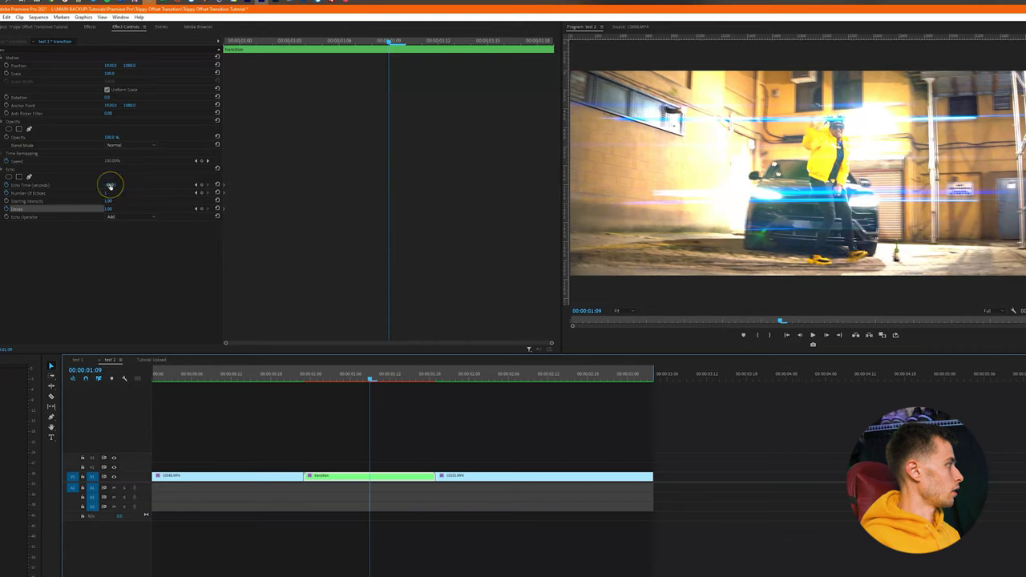
pyautogui.click(111, 185)
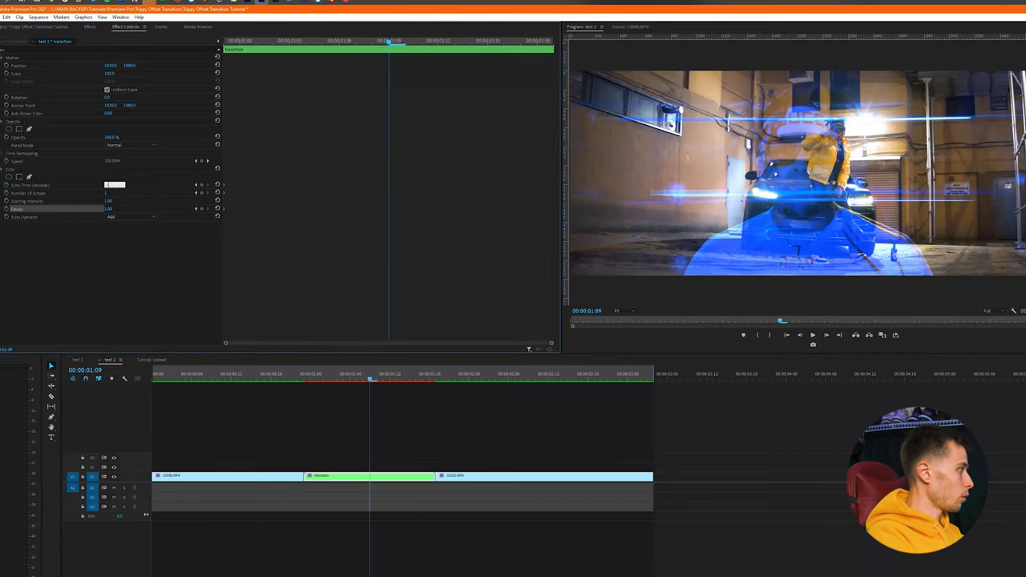
pyautogui.press('Return')
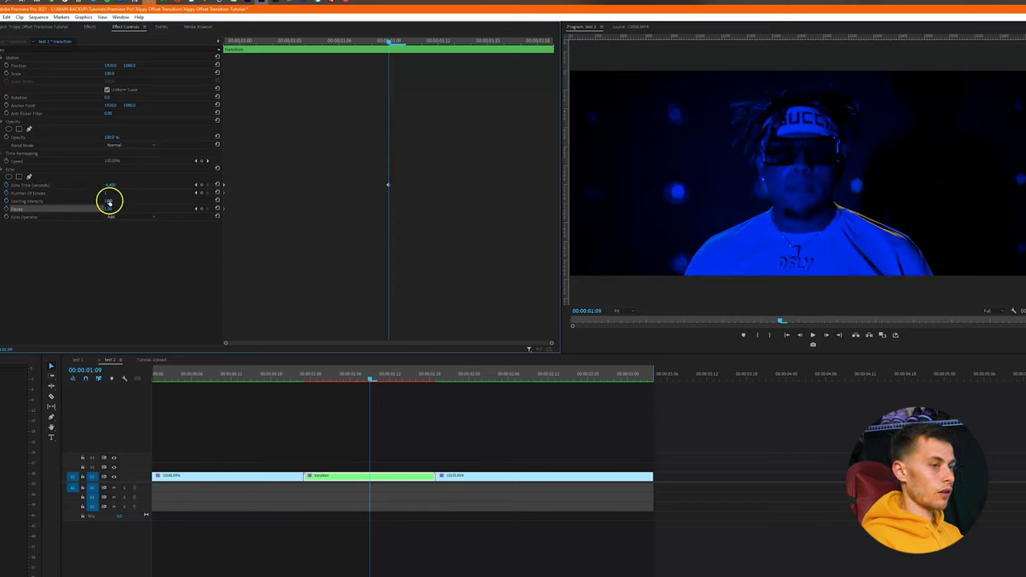
pyautogui.moveTo(109, 202); pyautogui.dragTo(107, 193)
pyautogui.click(106, 193)
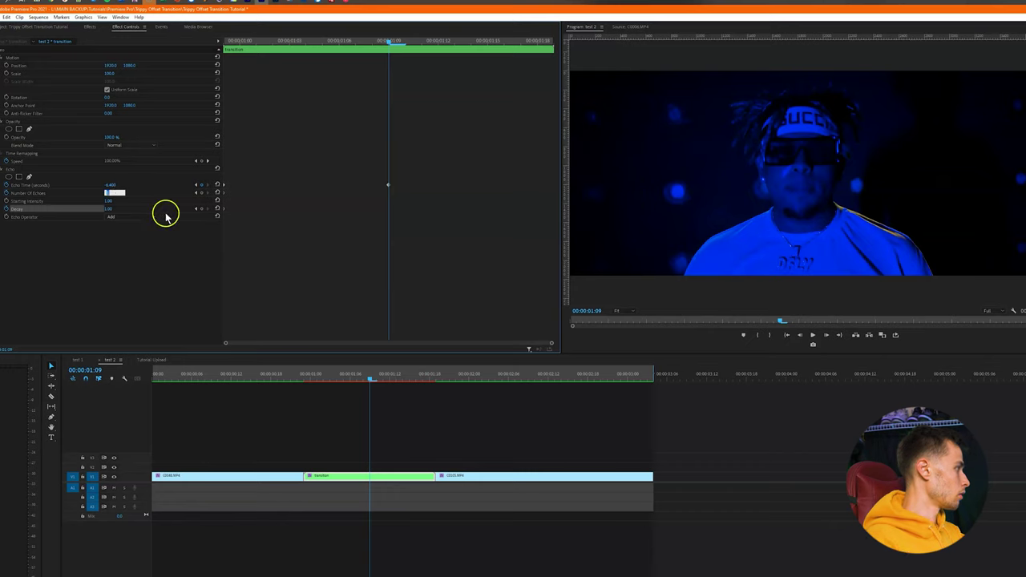
pyautogui.click(108, 208)
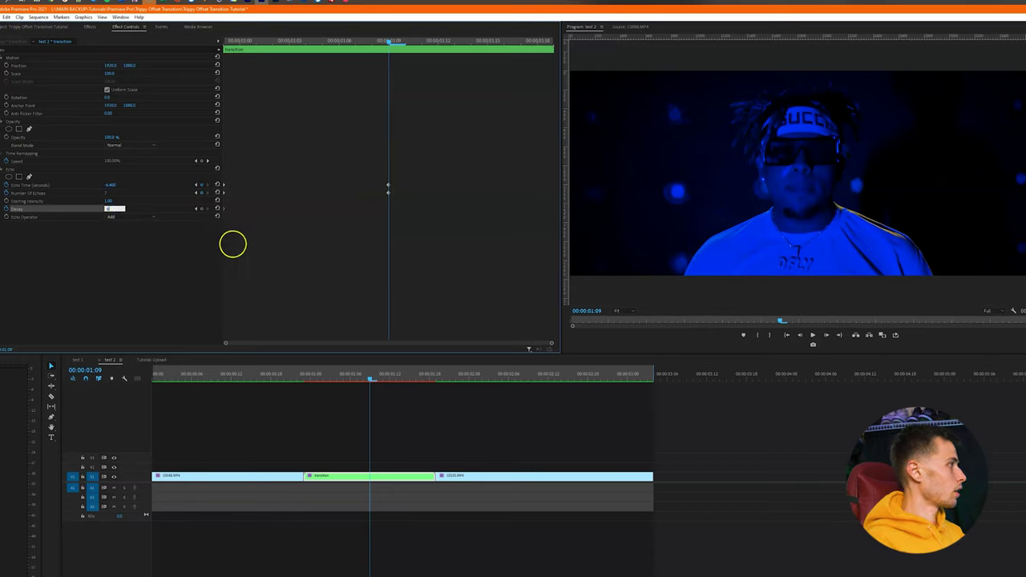
# - Keyframe Echo Time, Number Of Echoes and Decay at 0 at 00:00:01:15, and move these keyframes to the end of the nested clip
pyautogui.moveTo(447, 37); pyautogui.dragTo(483, 45)
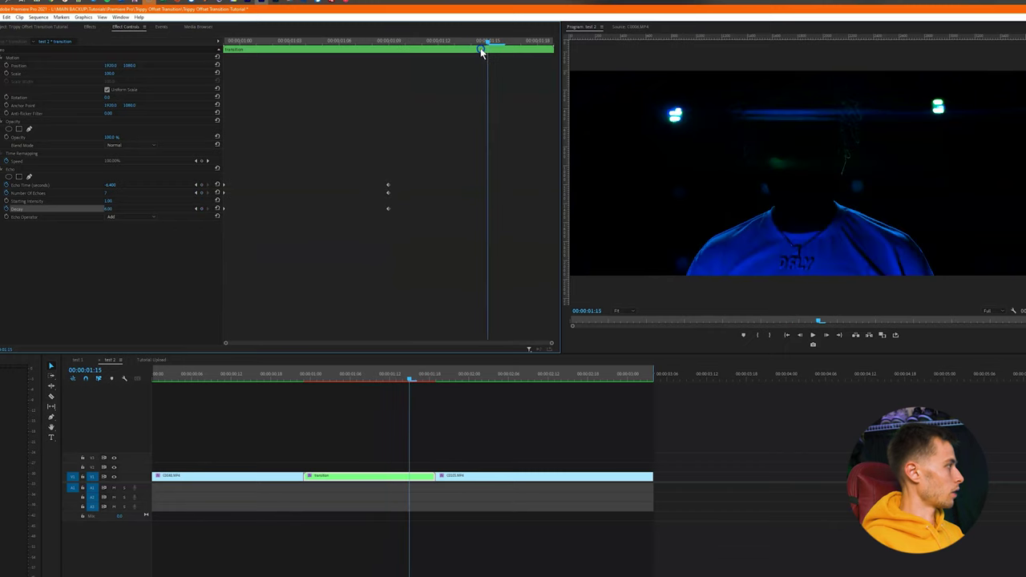
pyautogui.click(115, 185)
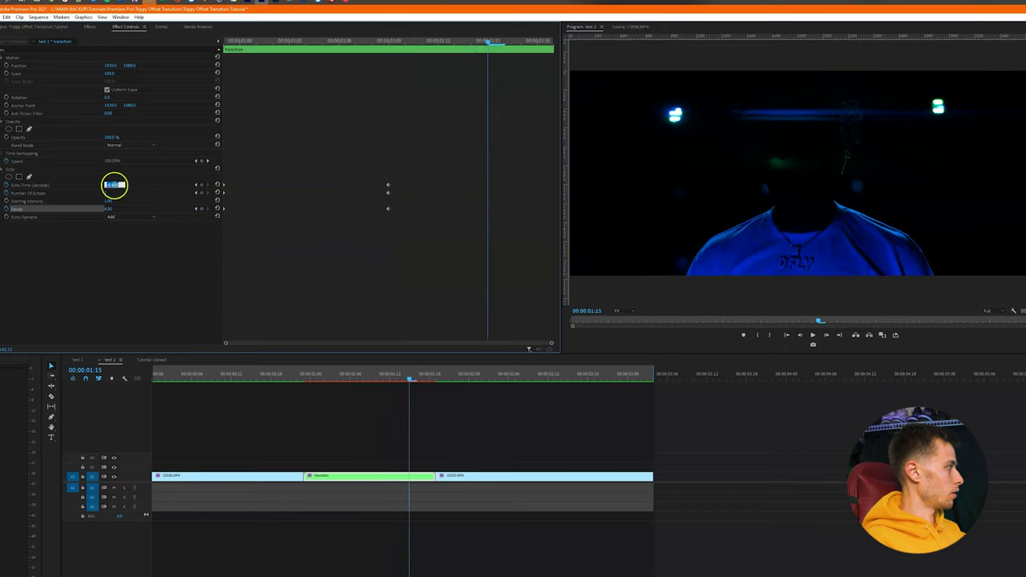
pyautogui.write('0')
pyautogui.click(108, 194)
pyautogui.write('000')
pyautogui.click(114, 210)
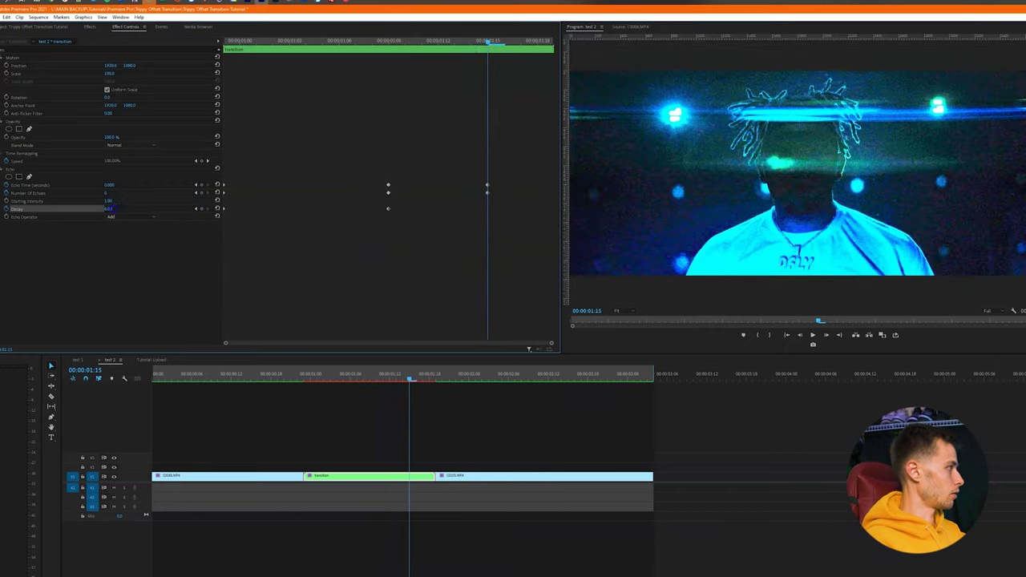
pyautogui.write('0')
pyautogui.press('Return')
pyautogui.click(328, 261)
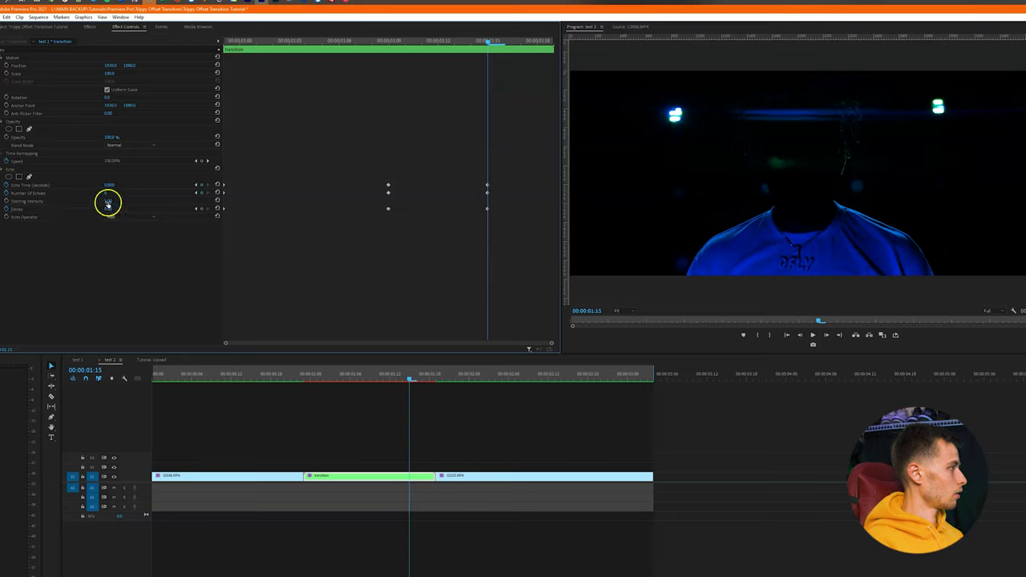
pyautogui.moveTo(473, 175); pyautogui.dragTo(556, 212)
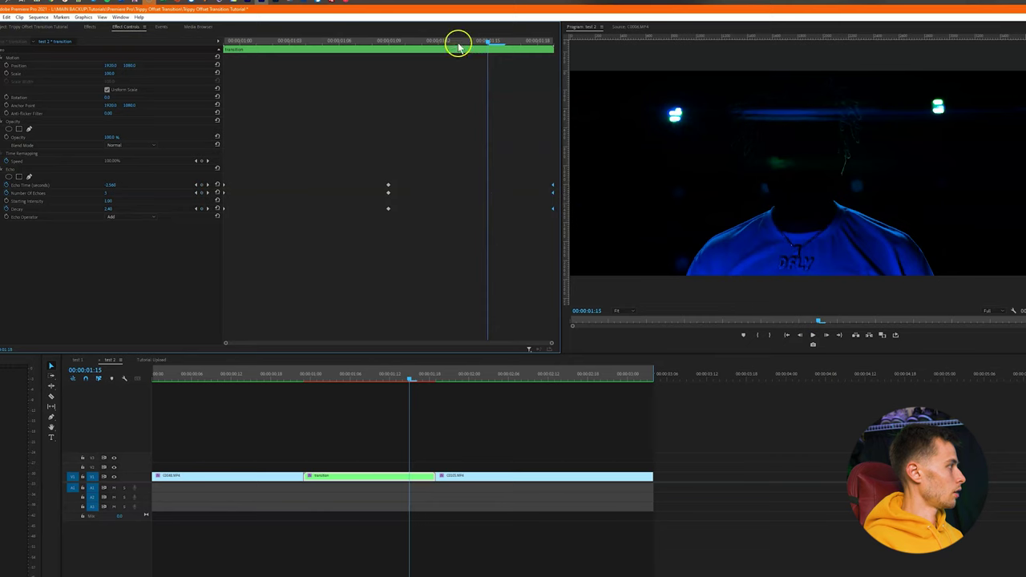
# - Set Echo Time, Number Of Echoes and Decay to 0 at the nested clip's first frame and play back the transition
pyautogui.moveTo(457, 41); pyautogui.dragTo(235, 68)
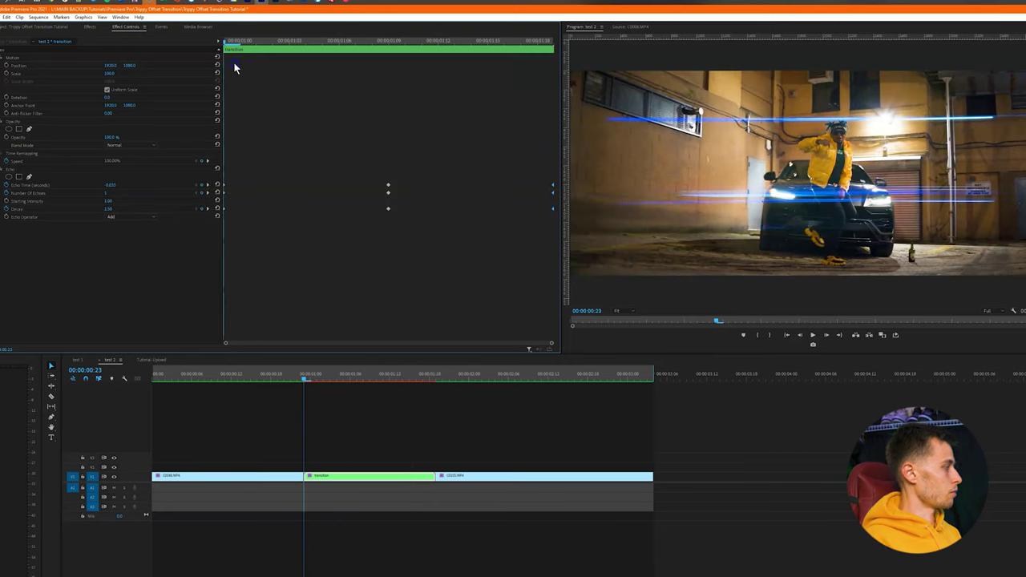
pyautogui.click(114, 184)
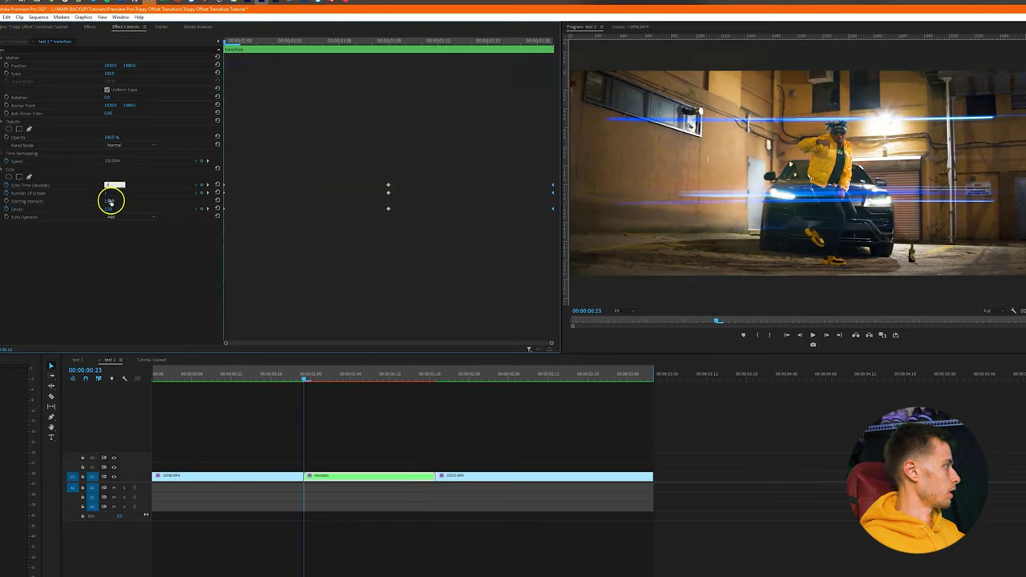
pyautogui.click(110, 201)
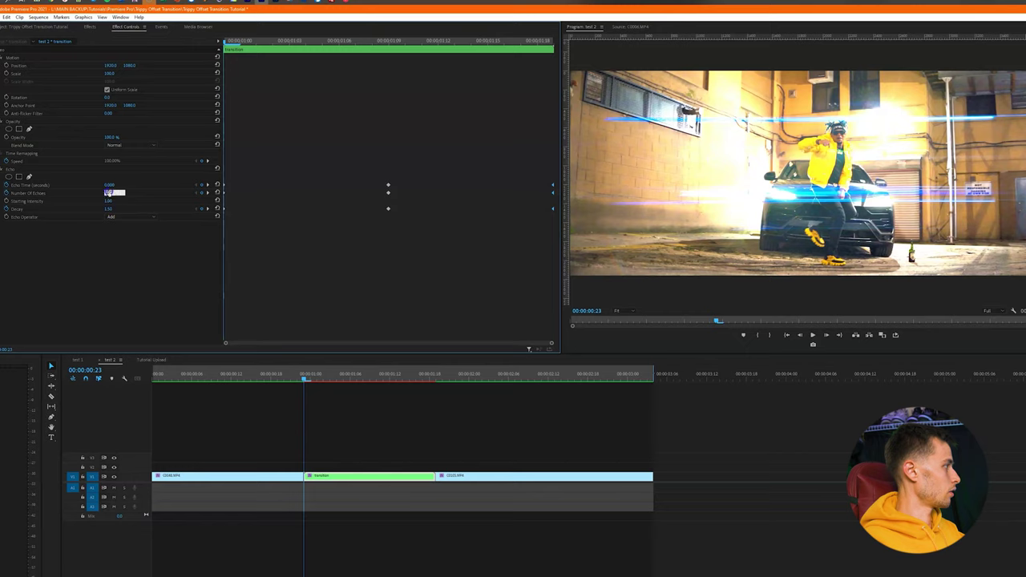
pyautogui.click(143, 211)
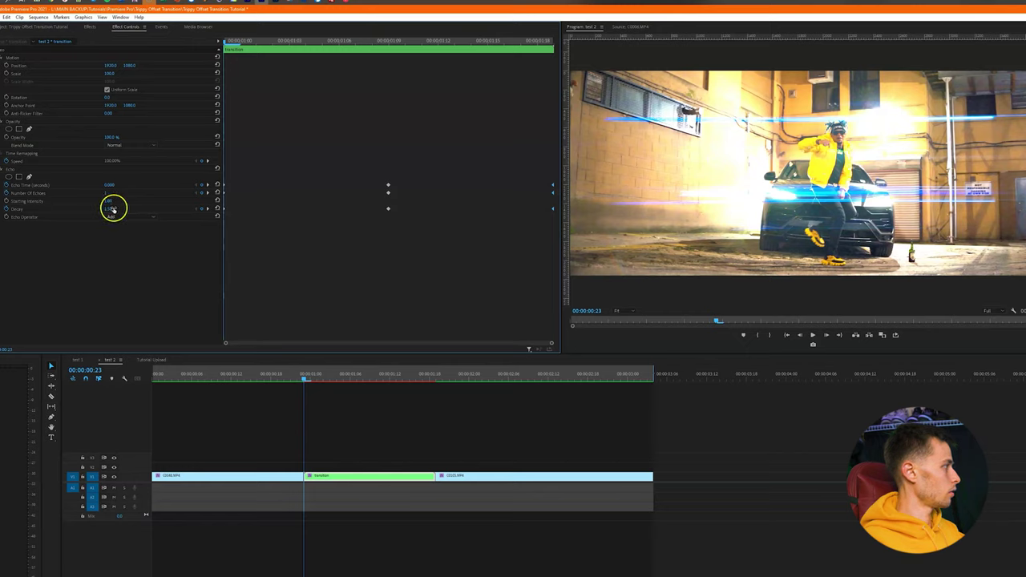
pyautogui.click(107, 186)
pyautogui.write('0')
pyautogui.click(143, 203)
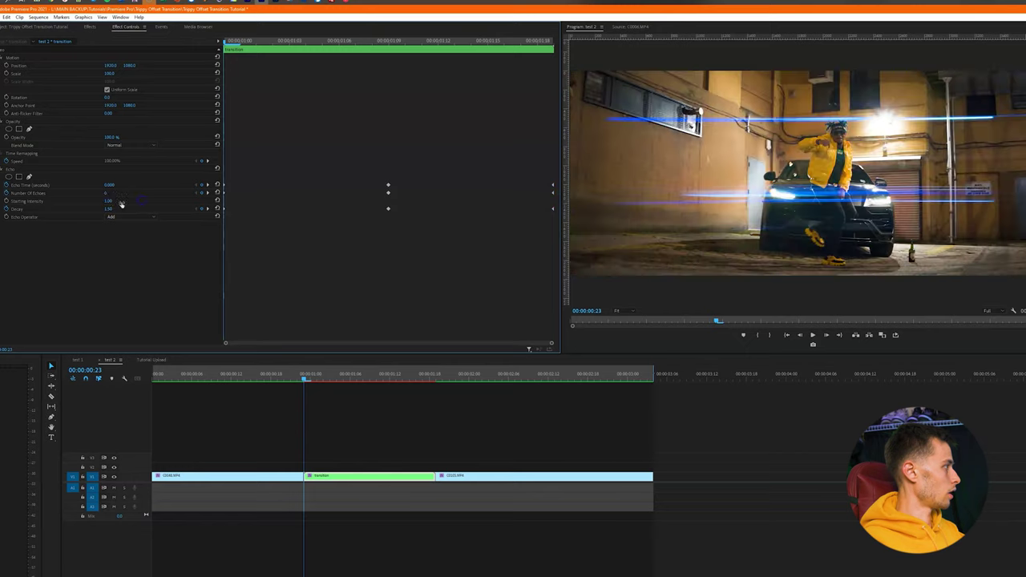
pyautogui.click(110, 209)
pyautogui.write('0')
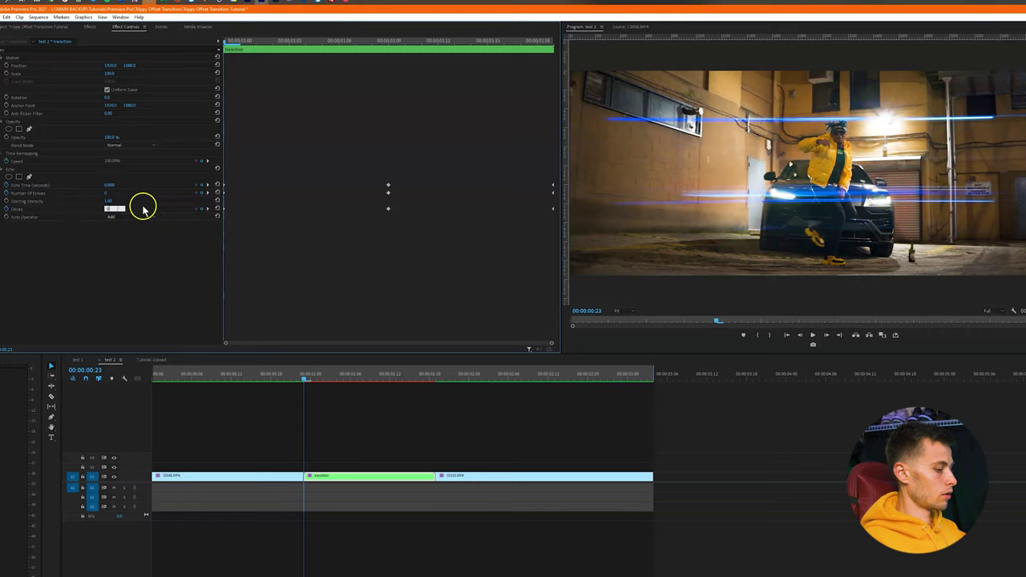
pyautogui.click(145, 209)
pyautogui.press('space')
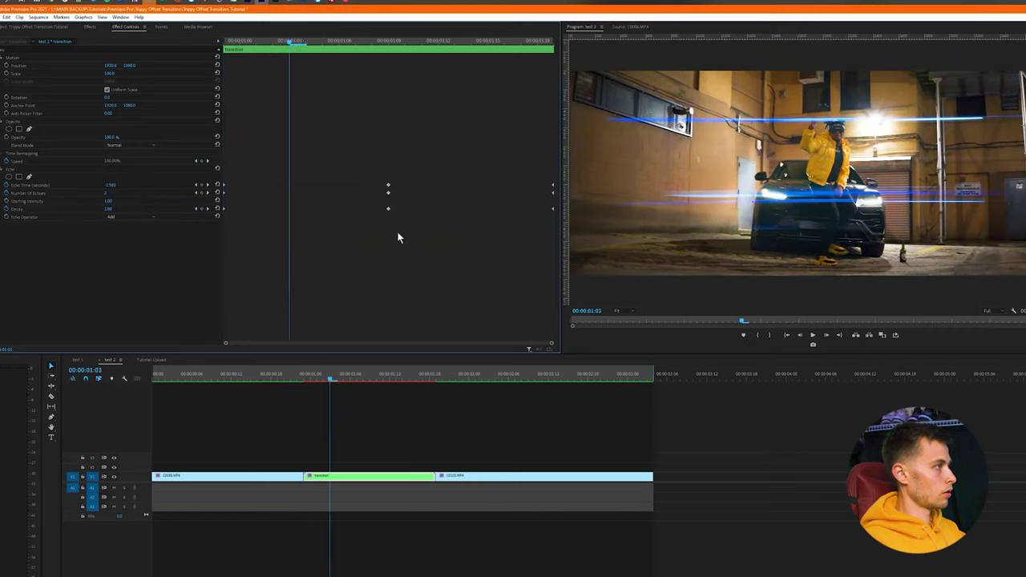
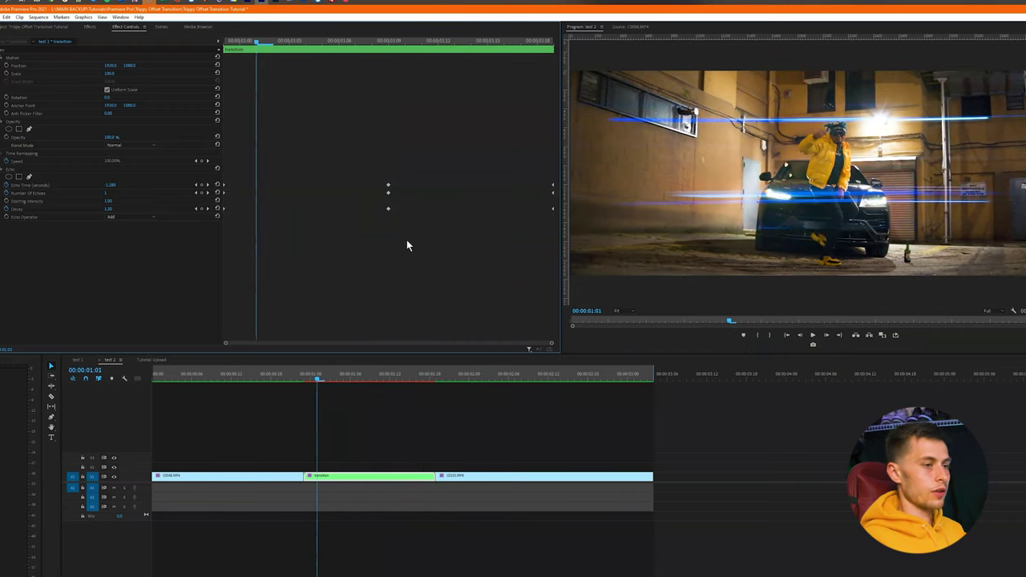
pyautogui.click(407, 245)
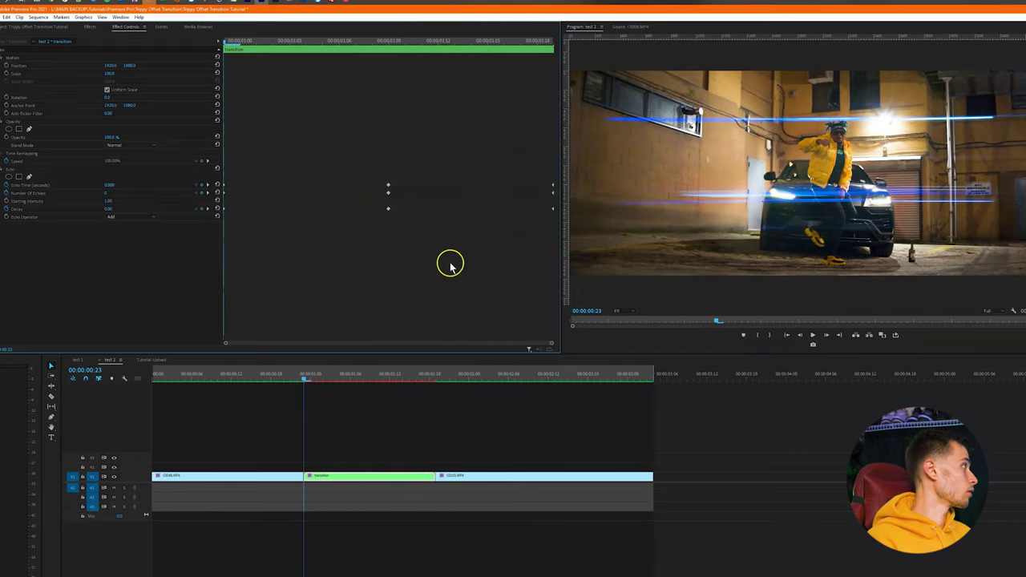
# - Find the Lens Distortion video effect and apply it to the nested transition clip
pyautogui.click(90, 26)
pyautogui.click(34, 36)
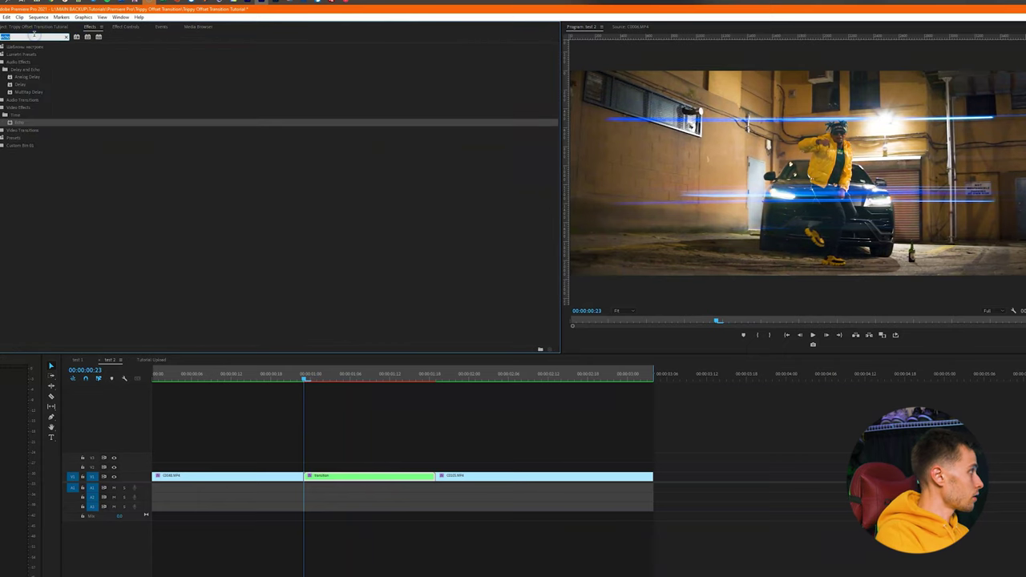
pyautogui.write('lens di')
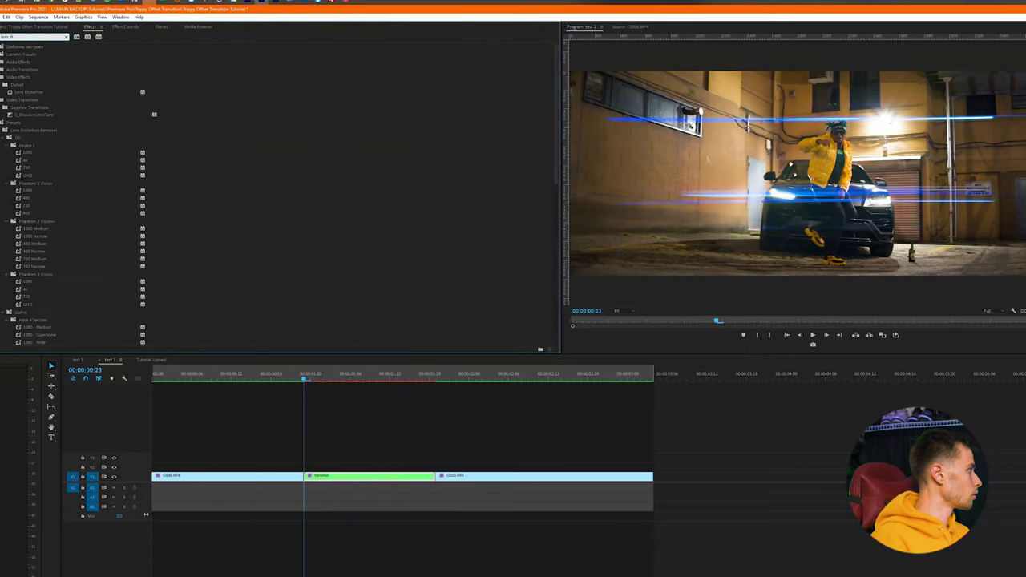
pyautogui.write('sto')
pyautogui.moveTo(29, 91); pyautogui.dragTo(346, 477)
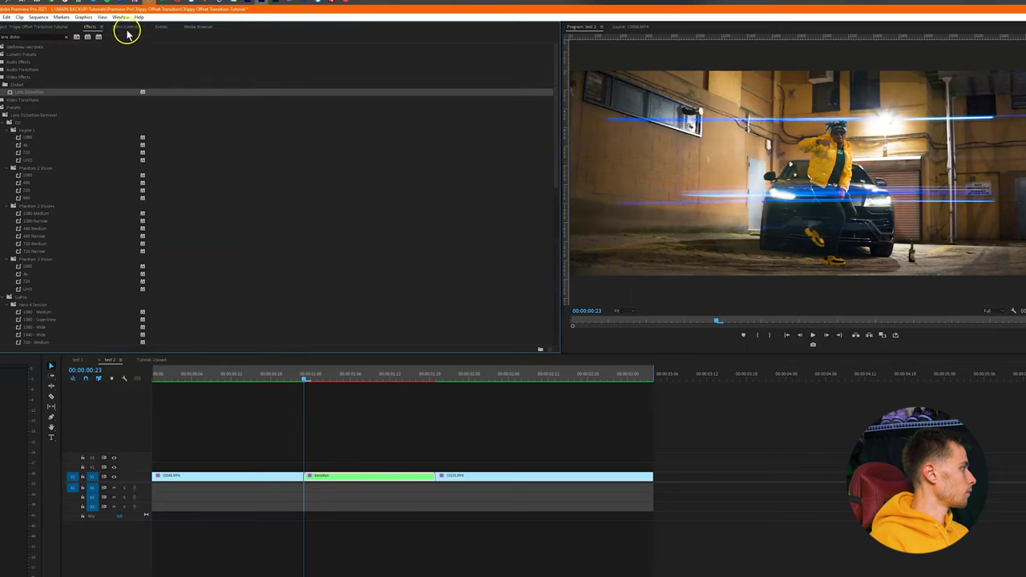
# - Set the Echo effect's Echo Operator to Maximum on the nested clip
pyautogui.click(126, 26)
pyautogui.click(136, 217)
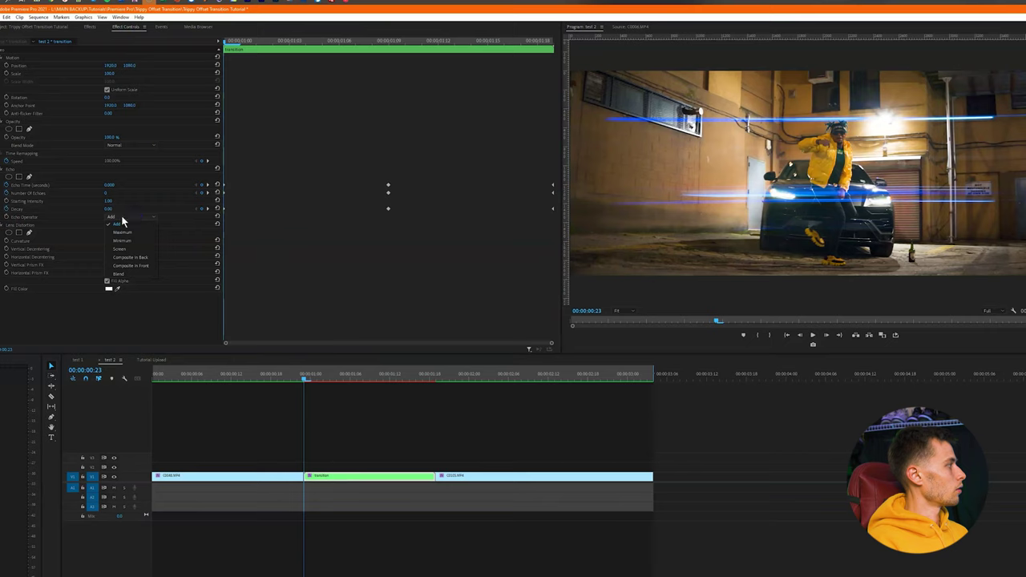
pyautogui.click(14, 170)
pyautogui.click(136, 218)
pyautogui.click(134, 234)
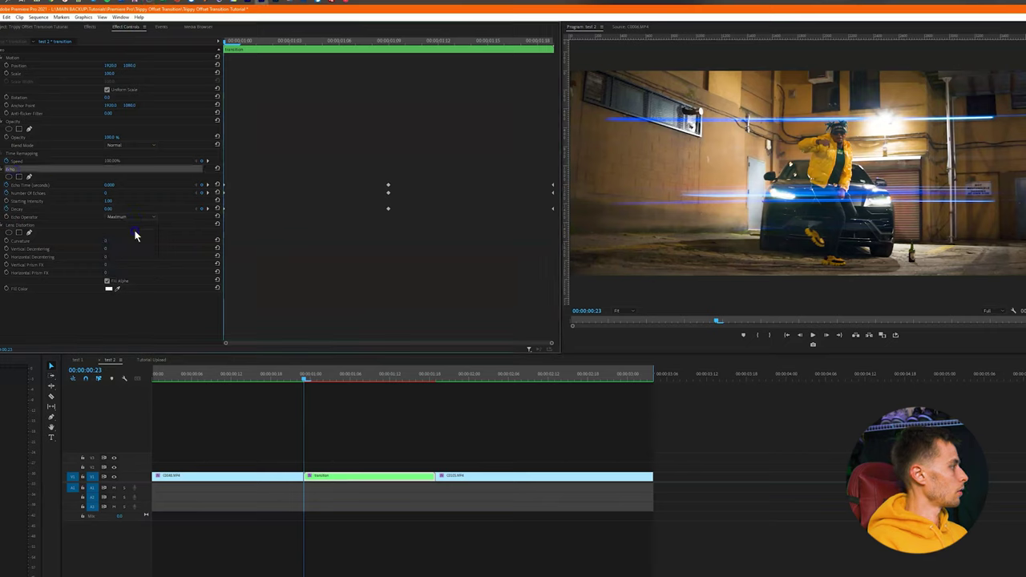
# - Start keyframing Lens Distortion's Curvature at the nested clip's first frame and set it to -75 at 00:00:01:09
pyautogui.click(11, 241)
pyautogui.click(7, 242)
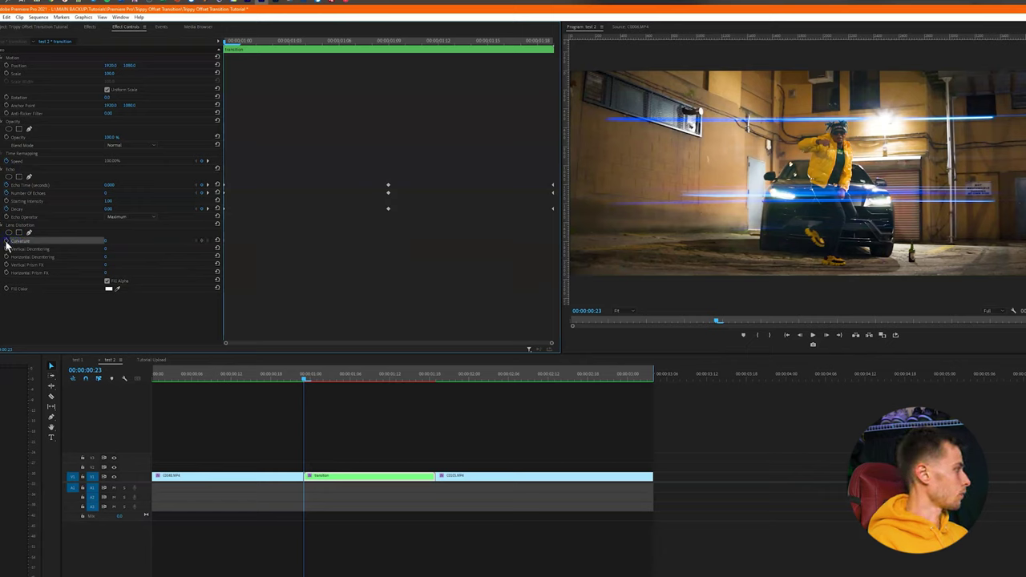
pyautogui.click(74, 313)
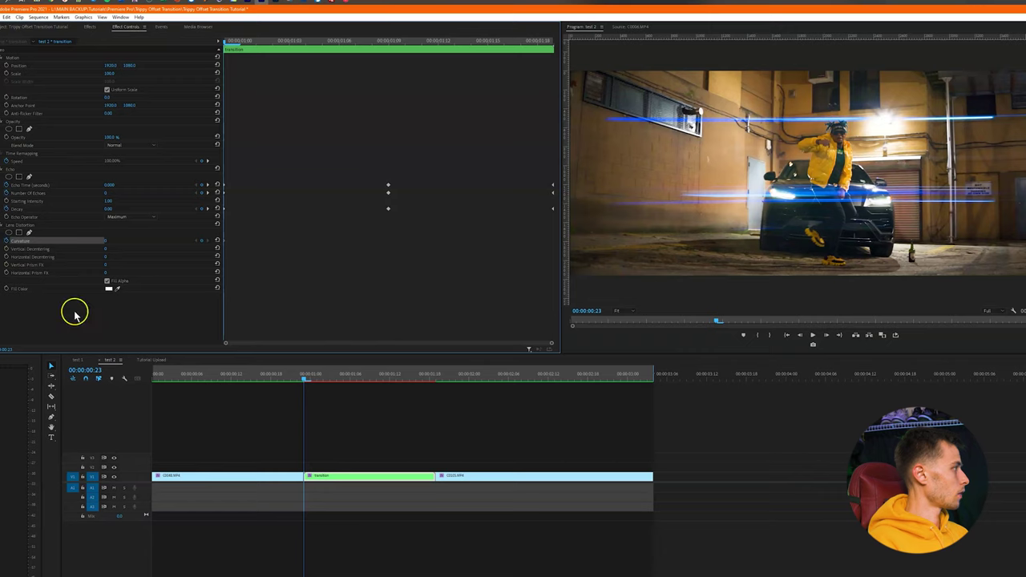
pyautogui.moveTo(268, 39); pyautogui.dragTo(381, 43)
pyautogui.click(336, 244)
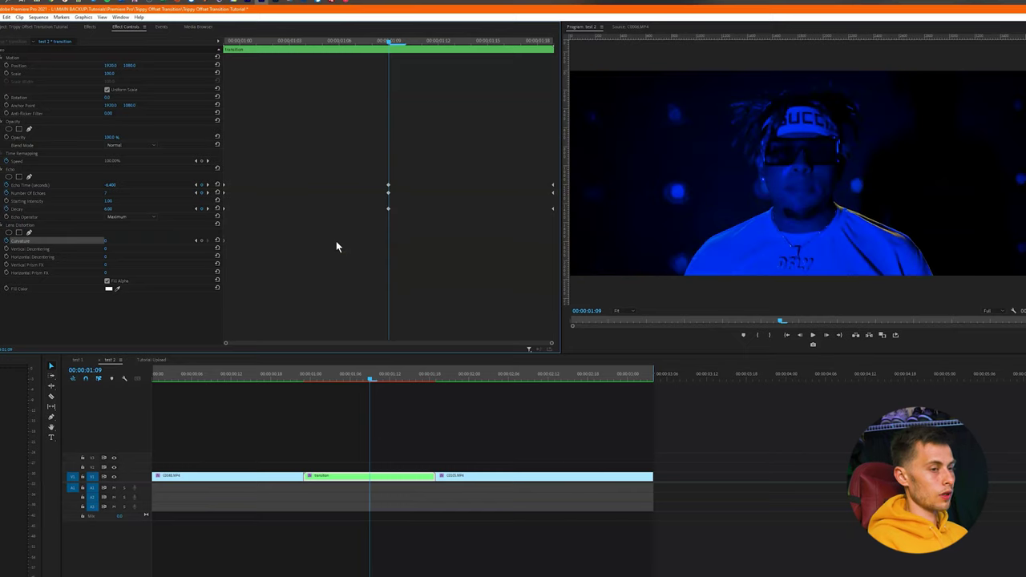
pyautogui.click(107, 243)
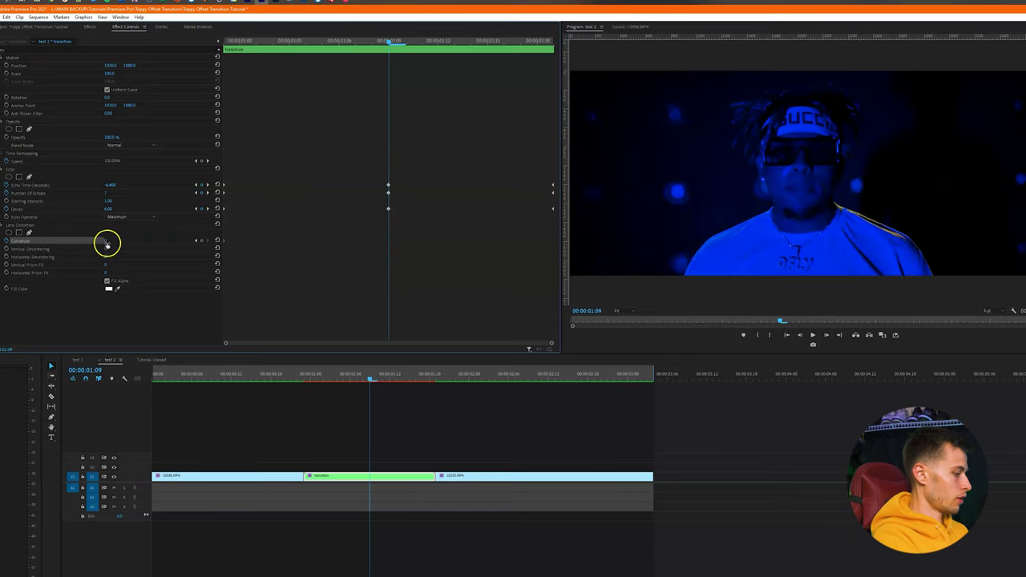
pyautogui.write('-73')
pyautogui.press('Return')
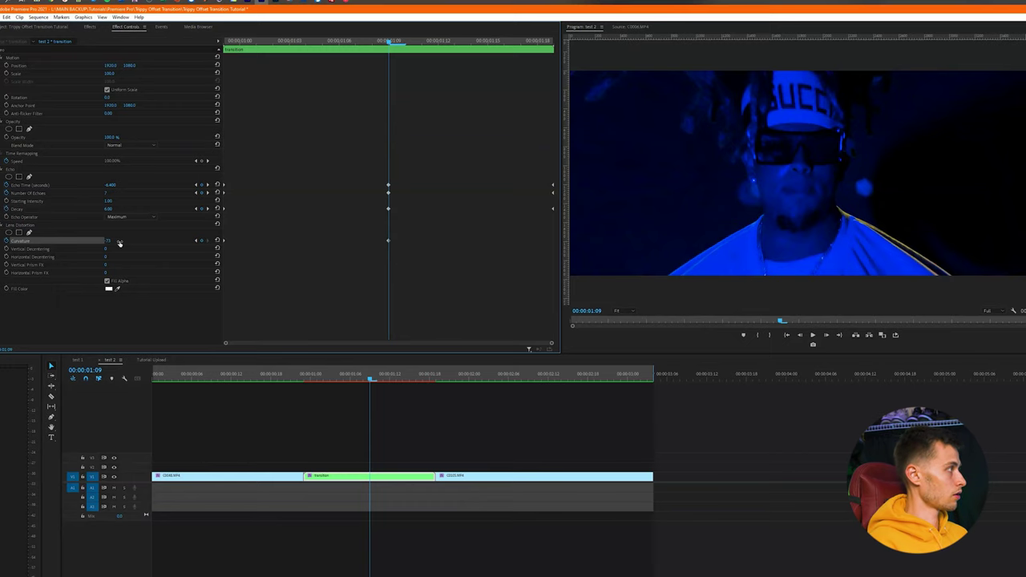
# - Keyframe Curvature back to 0 at 00:00:01:15, move that keyframe to the end of the nested clip and preview the transition
pyautogui.moveTo(416, 42); pyautogui.dragTo(486, 42)
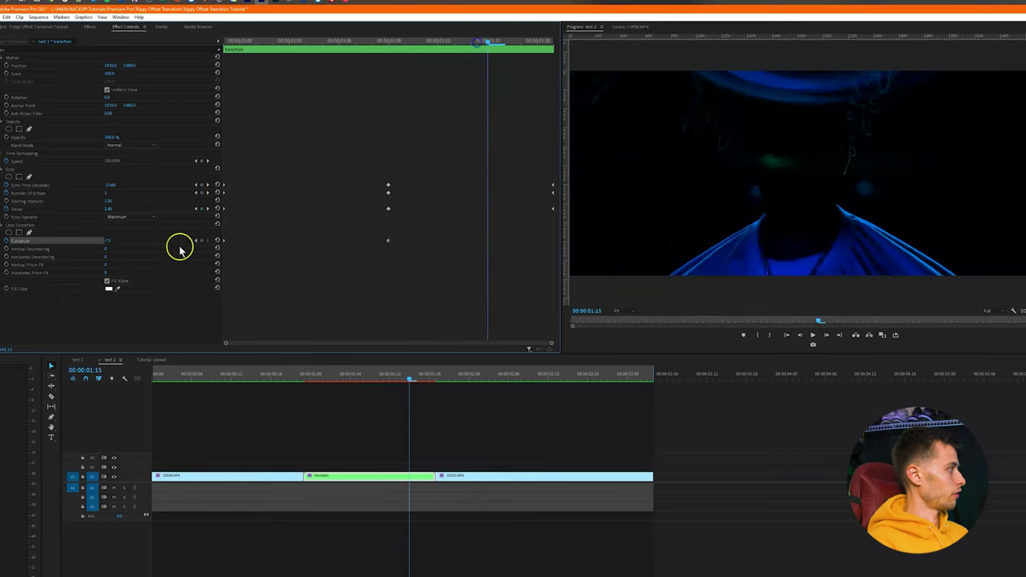
pyautogui.click(115, 240)
pyautogui.write('-30')
pyautogui.press('Return')
pyautogui.moveTo(417, 41); pyautogui.dragTo(295, 77)
pyautogui.moveTo(410, 377); pyautogui.dragTo(369, 401)
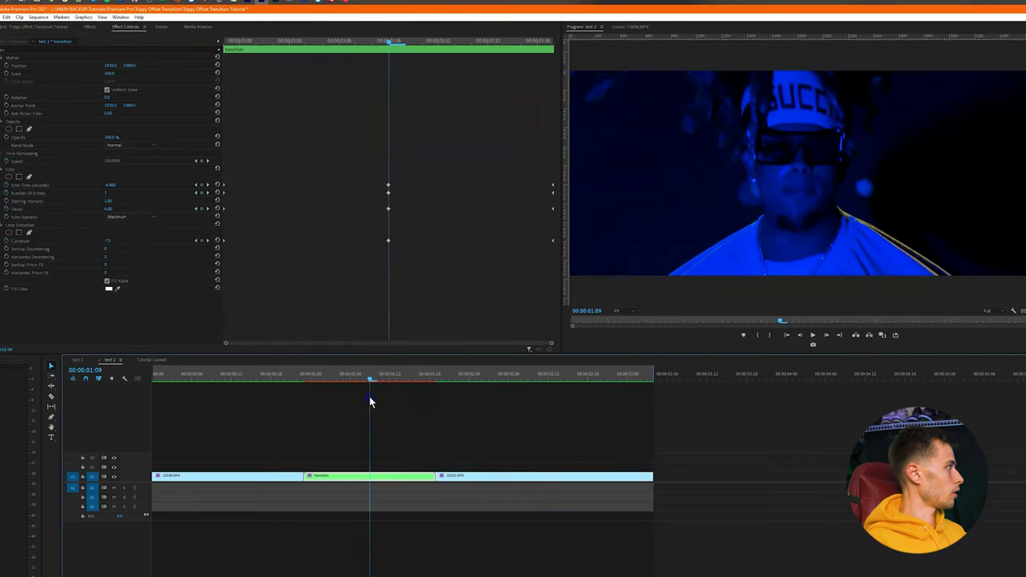
# - Find the Offset video effect and apply it to the nested transition clip
pyautogui.click(90, 26)
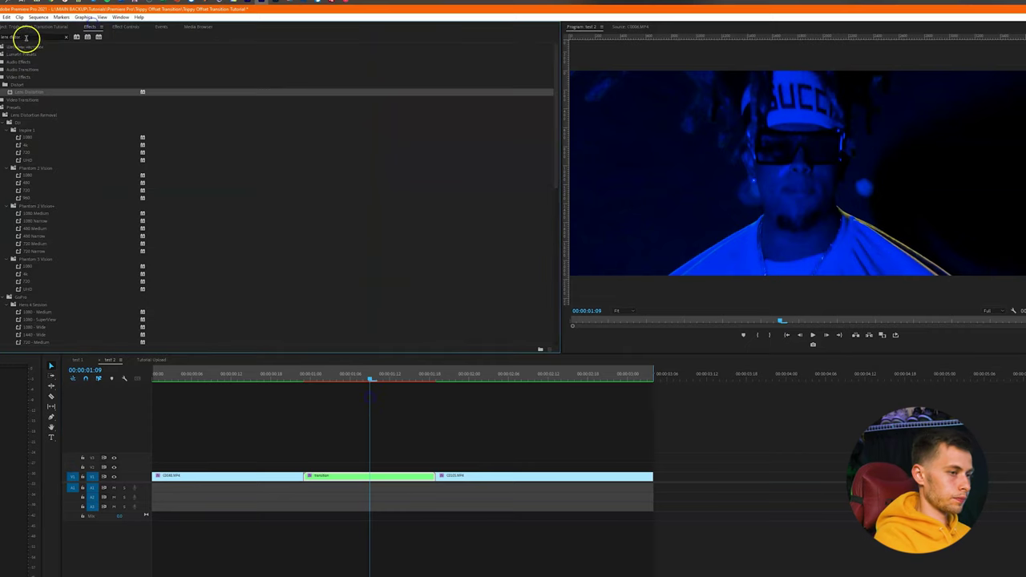
pyautogui.click(25, 36)
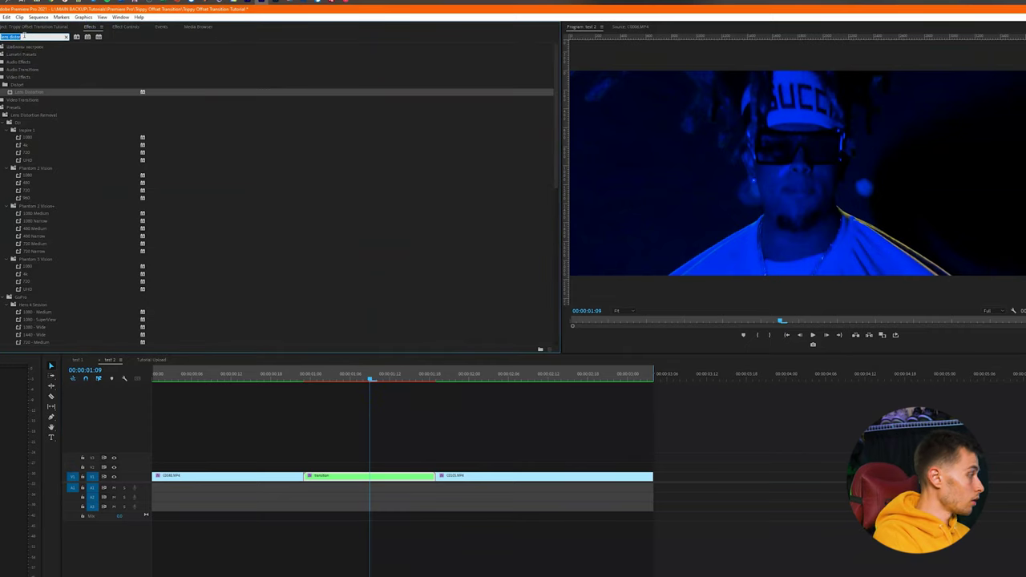
pyautogui.write('offset')
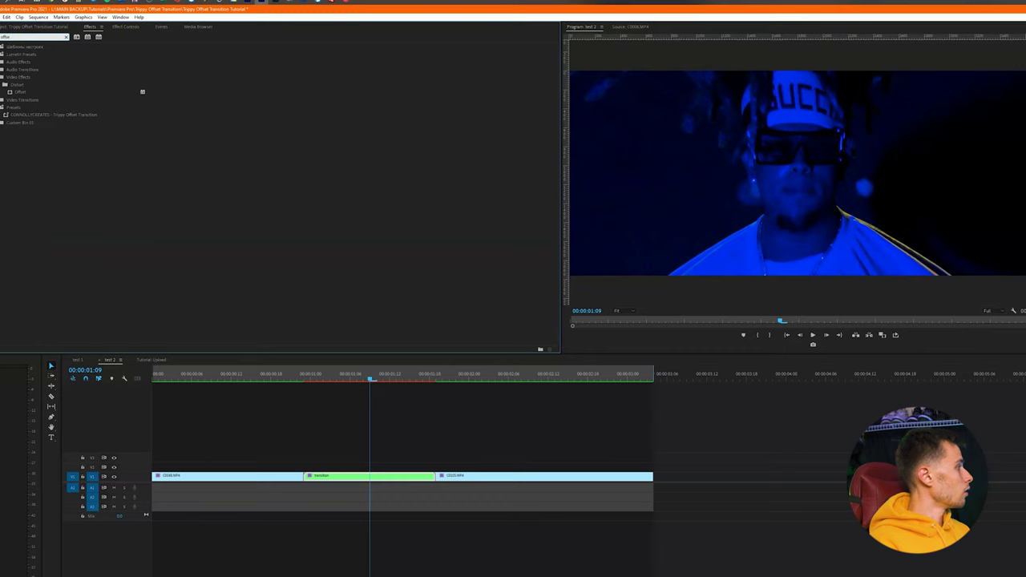
pyautogui.moveTo(20, 91); pyautogui.dragTo(378, 481)
# - Start keyframing Offset's Shift Center To at the nested clip's first frame and set its vertical value to 5400 at 00:00:01:09
pyautogui.moveTo(325, 377); pyautogui.dragTo(307, 377)
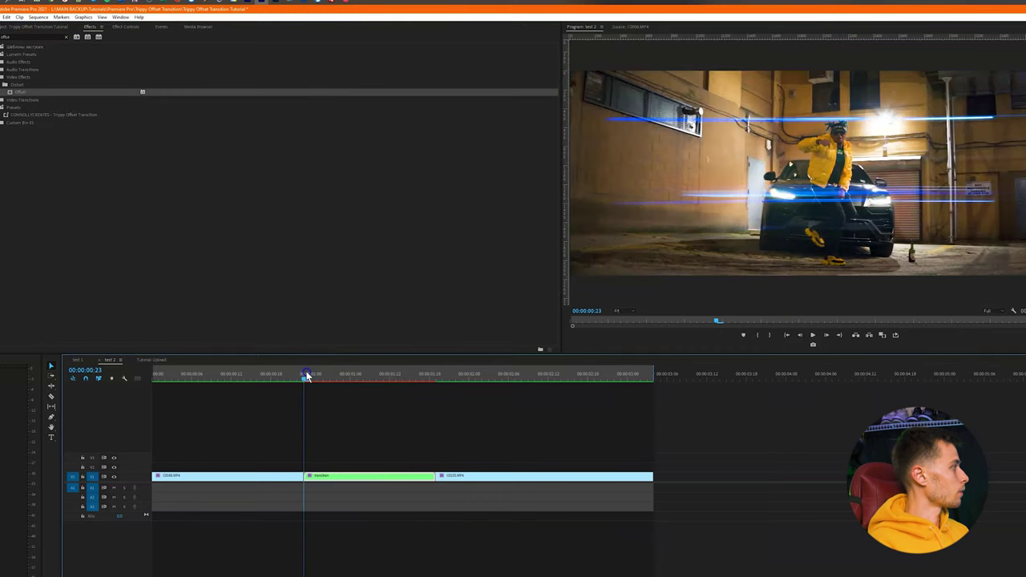
pyautogui.click(120, 28)
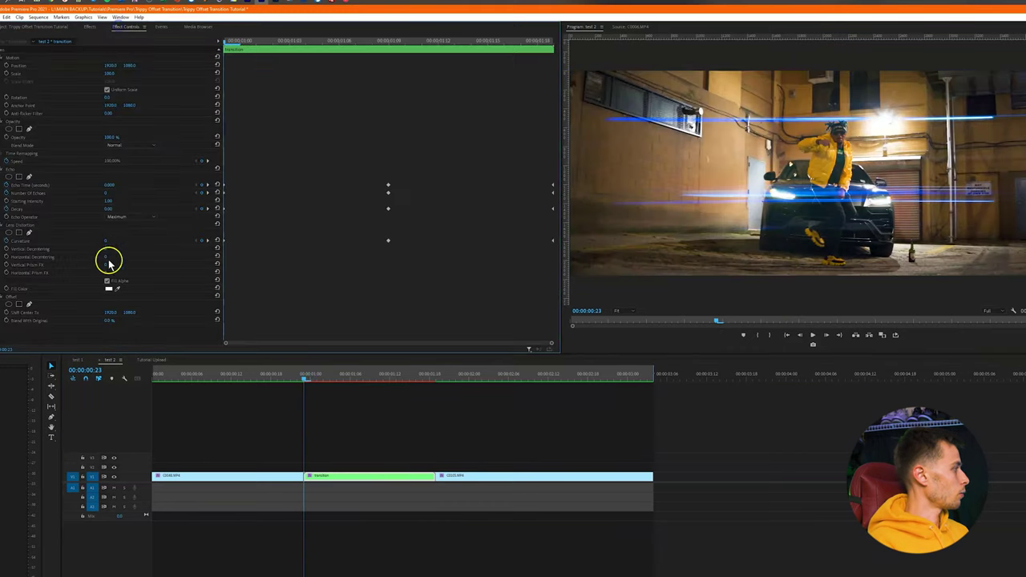
pyautogui.click(6, 311)
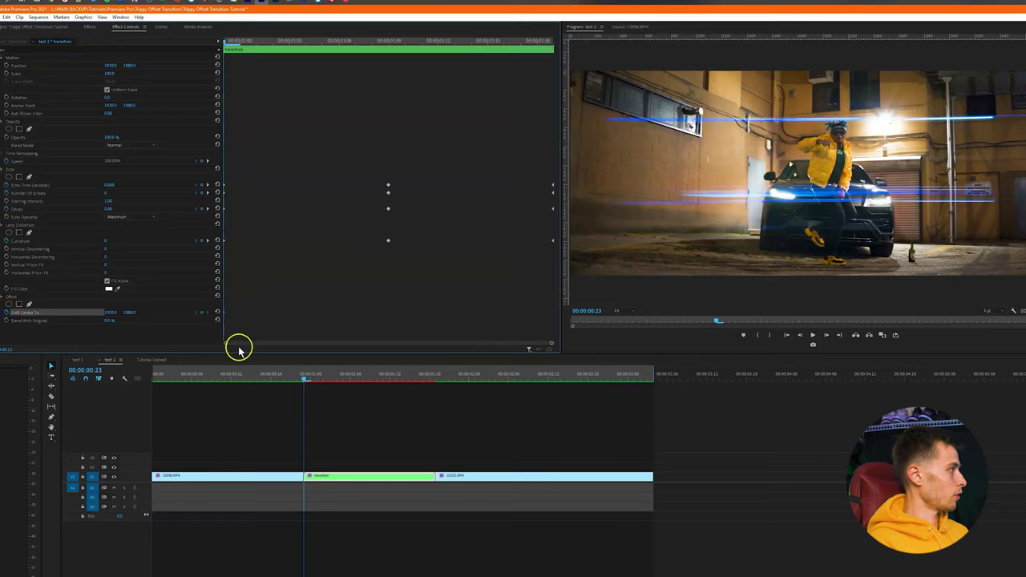
pyautogui.click(378, 40)
pyautogui.moveTo(378, 40); pyautogui.dragTo(382, 38)
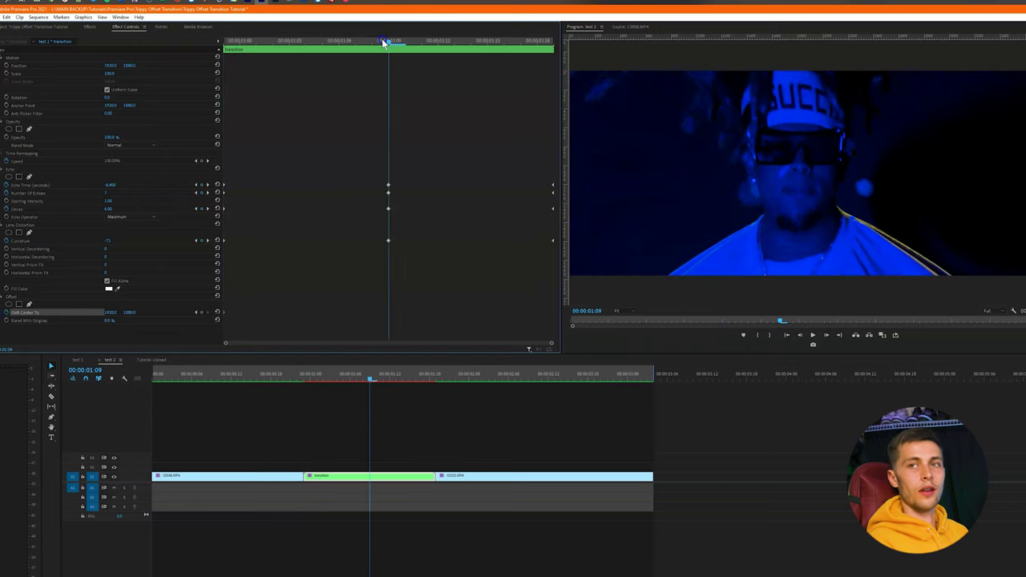
pyautogui.click(388, 159)
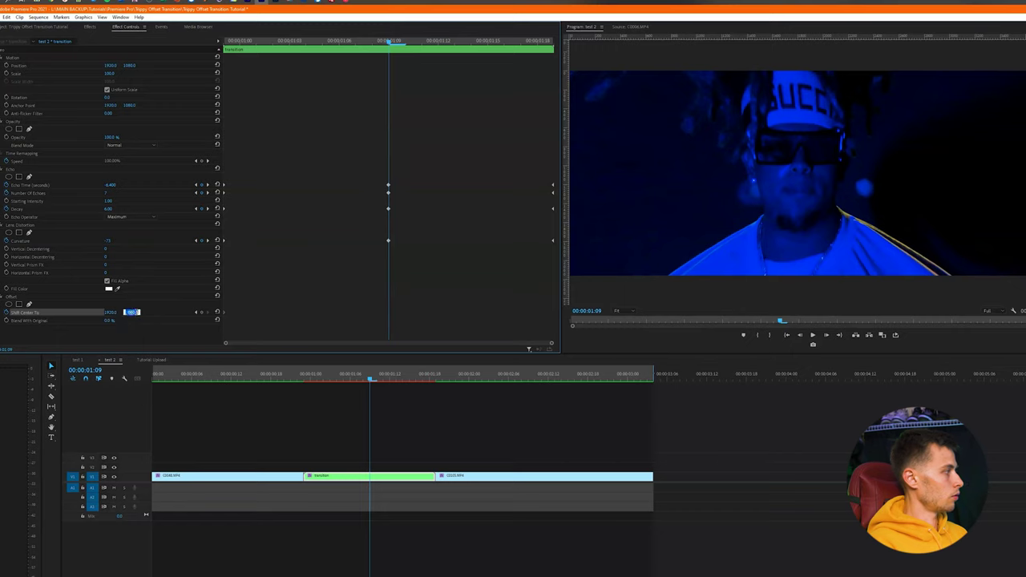
pyautogui.click(156, 319)
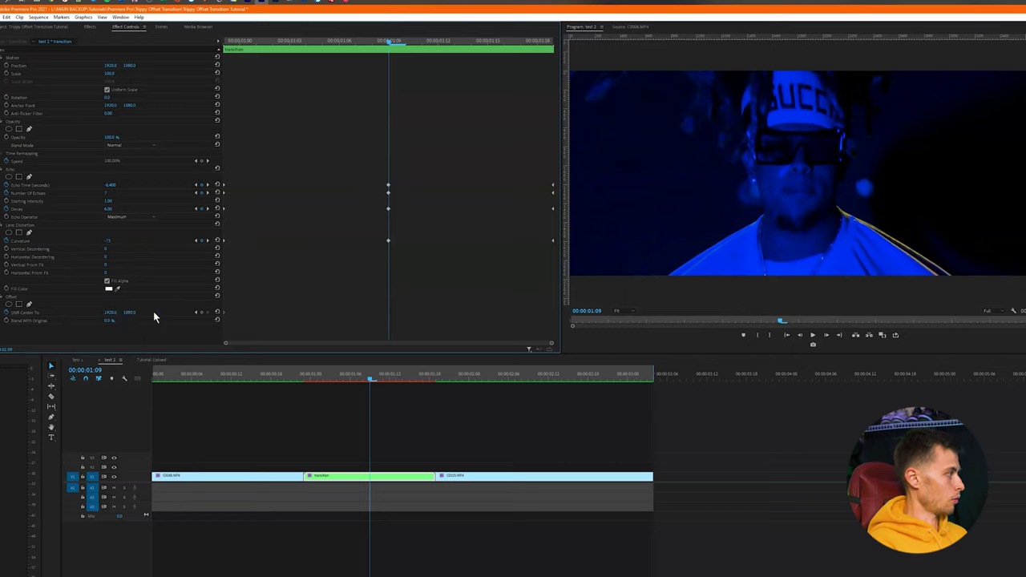
pyautogui.click(131, 312)
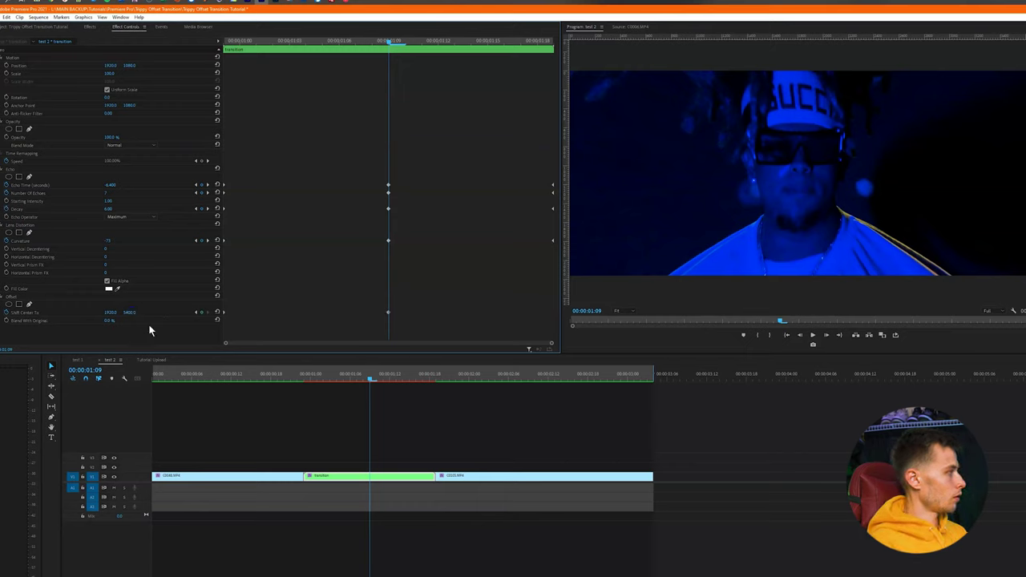
# - Keyframe Shift Center To's vertical value at 0 at 00:00:01:15, move that keyframe to the nested clip's end and preview the transition
pyautogui.moveTo(436, 40); pyautogui.dragTo(487, 40)
pyautogui.click(137, 310)
pyautogui.write('0')
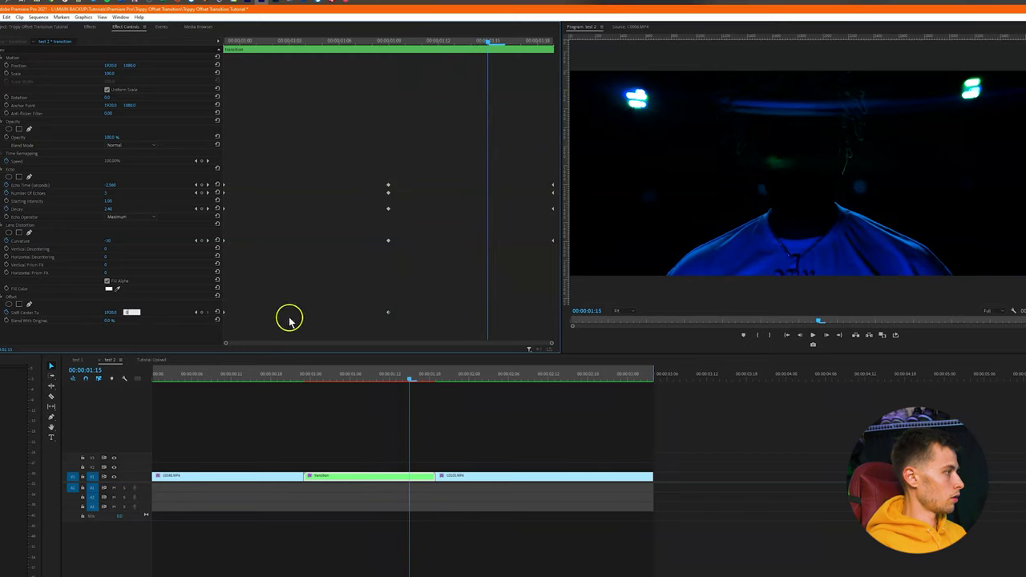
pyautogui.press('Return')
pyautogui.moveTo(488, 311); pyautogui.dragTo(573, 313)
pyautogui.moveTo(410, 376); pyautogui.dragTo(370, 417)
pyautogui.click(280, 280)
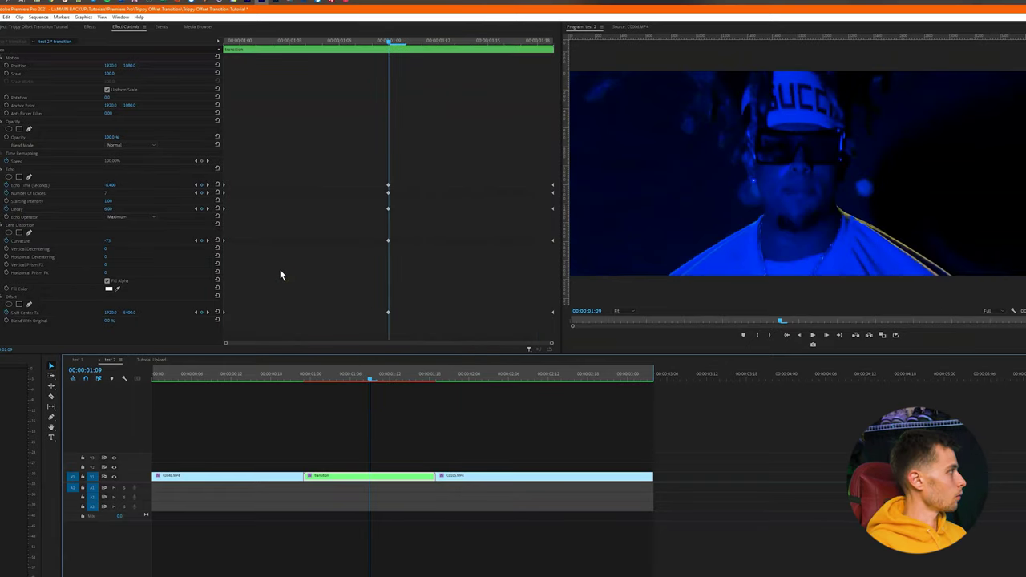
# - Find the Directional Blur effect and apply it to the nested transition clip
pyautogui.click(88, 25)
pyautogui.click(22, 38)
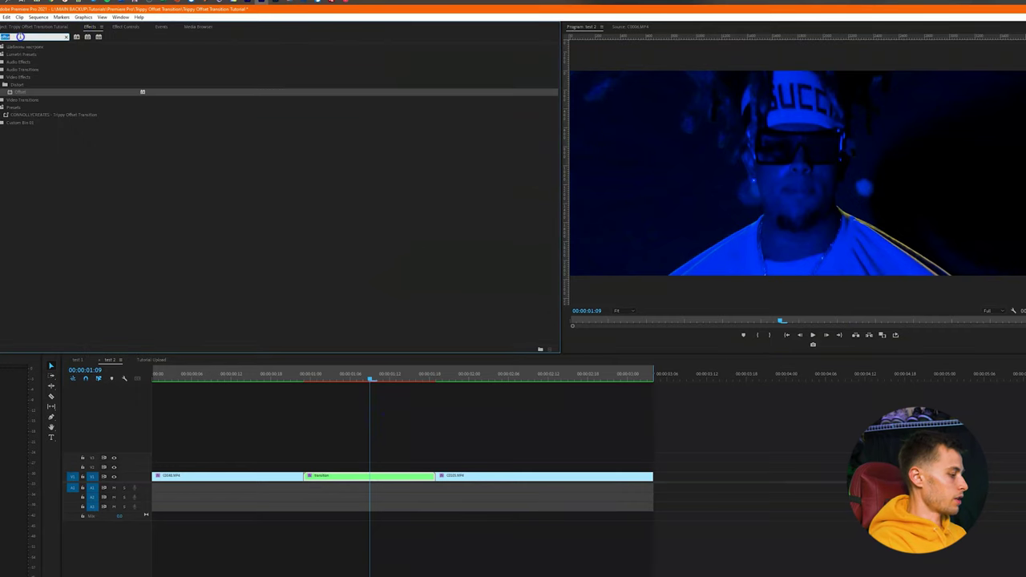
pyautogui.write('directional')
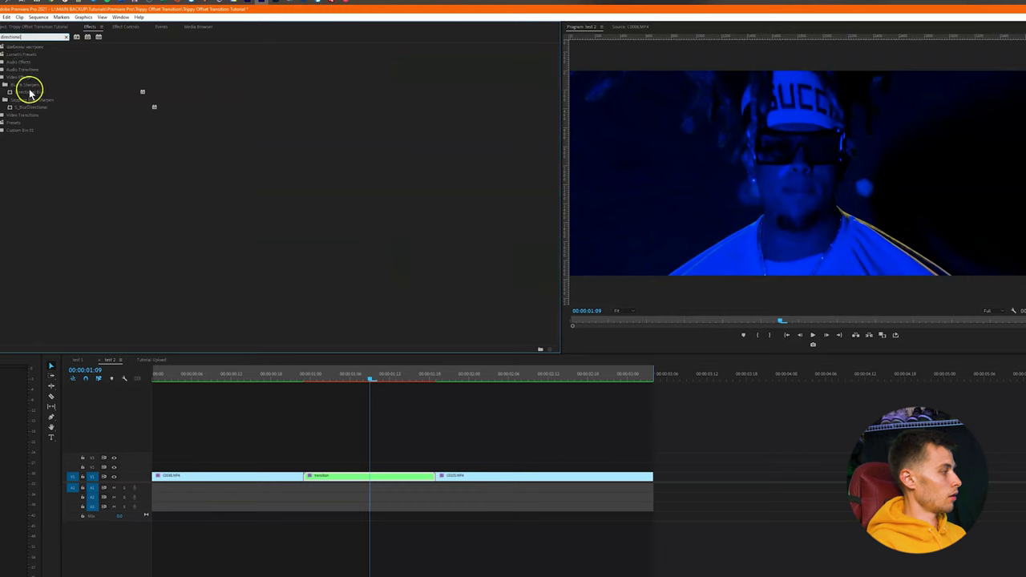
pyautogui.moveTo(30, 93); pyautogui.dragTo(237, 325)
pyautogui.moveTo(319, 473); pyautogui.dragTo(322, 476)
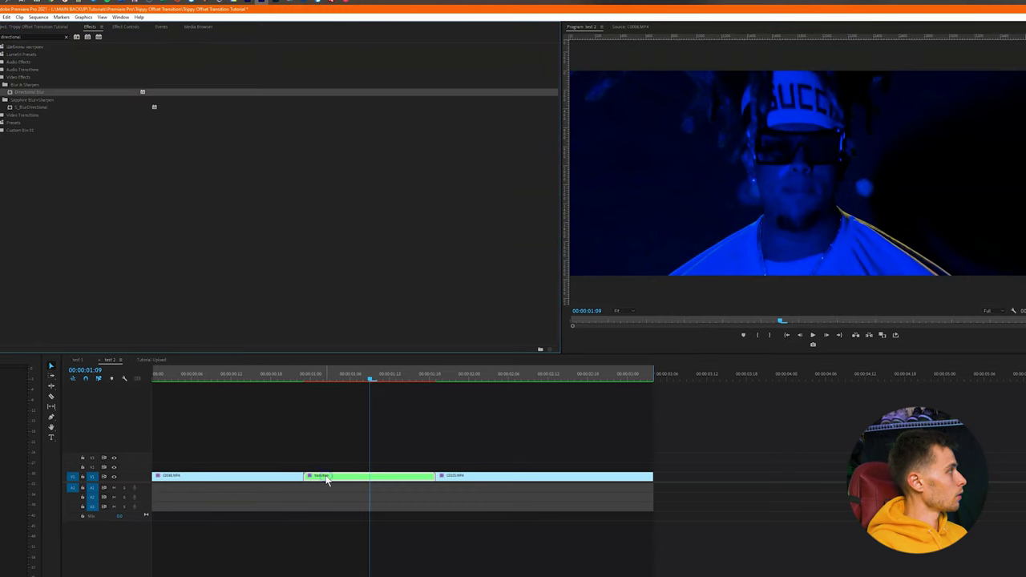
# - Set Directional Blur's Direction to 180° and start keyframing Blur Length at the nested clip's first frame
pyautogui.click(126, 27)
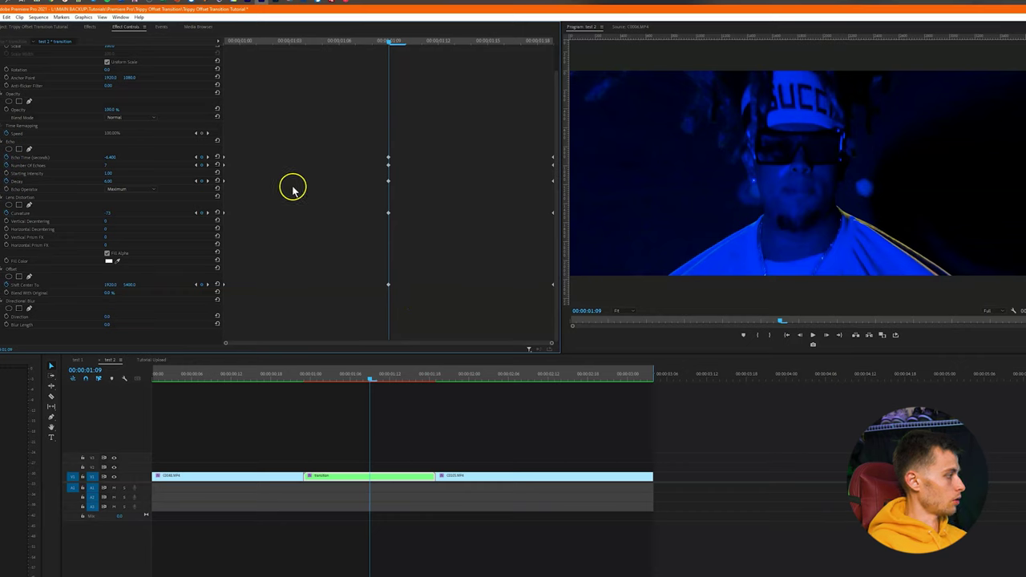
pyautogui.moveTo(330, 380); pyautogui.dragTo(306, 381)
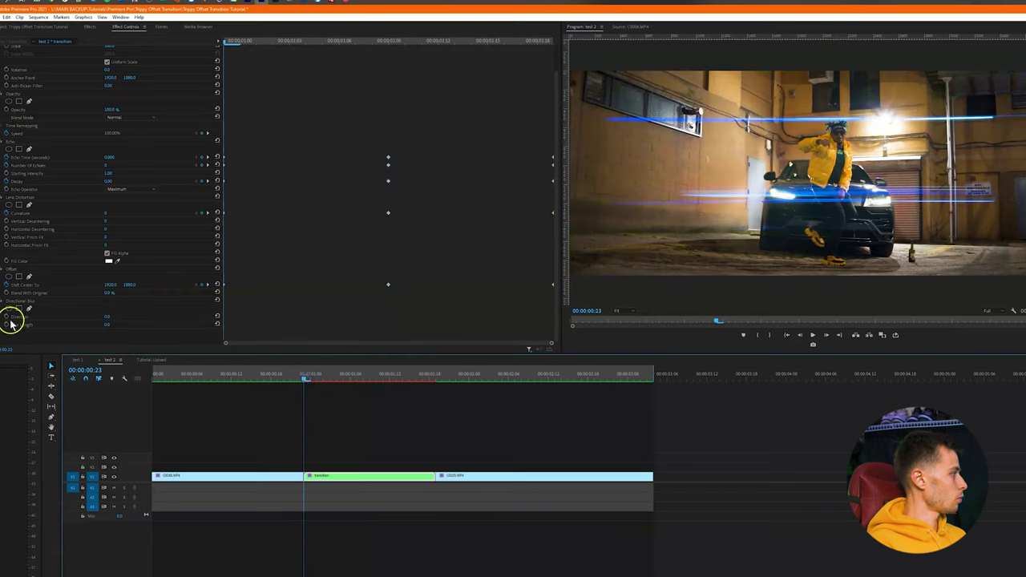
pyautogui.click(106, 318)
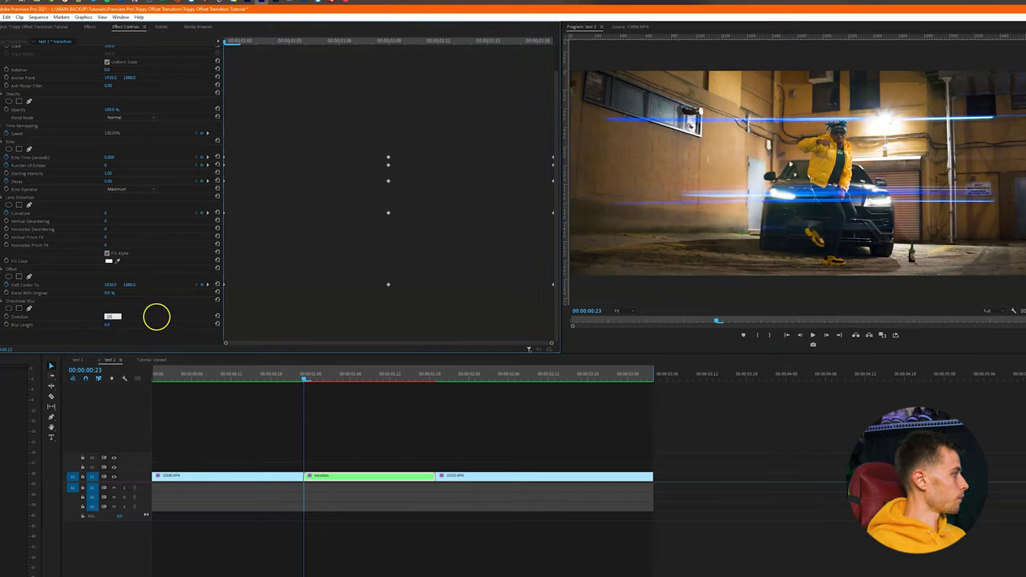
pyautogui.click(9, 325)
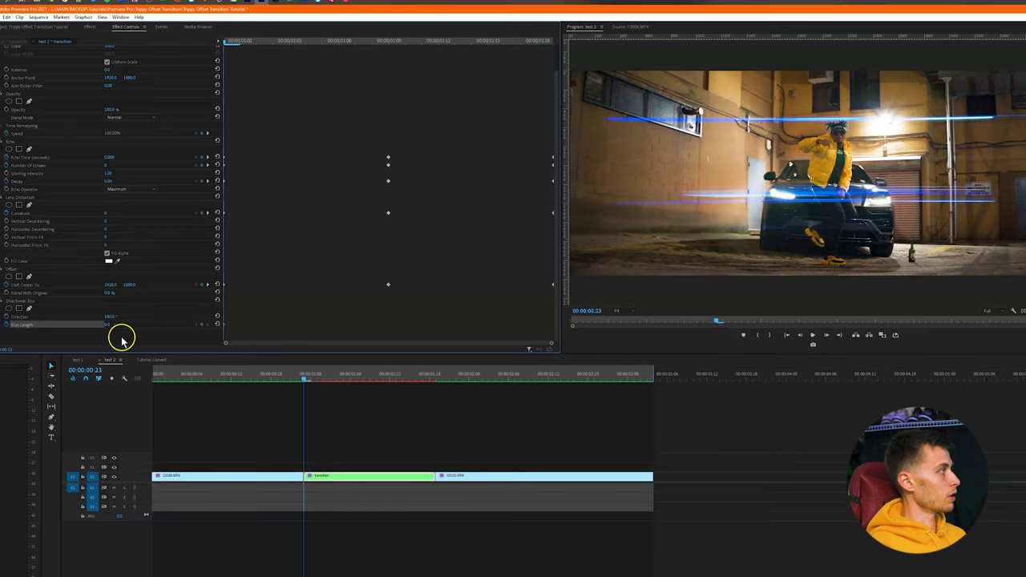
# - Set Directional Blur's Blur Length to 67 at 00:00:01:09, the cut in the middle
pyautogui.click(386, 42)
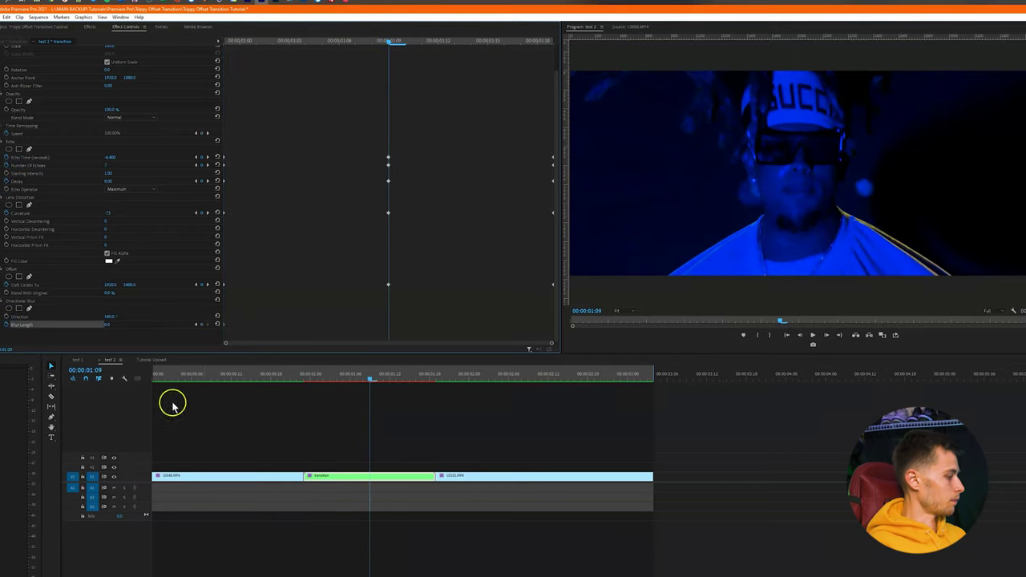
pyautogui.moveTo(119, 328); pyautogui.dragTo(305, 325)
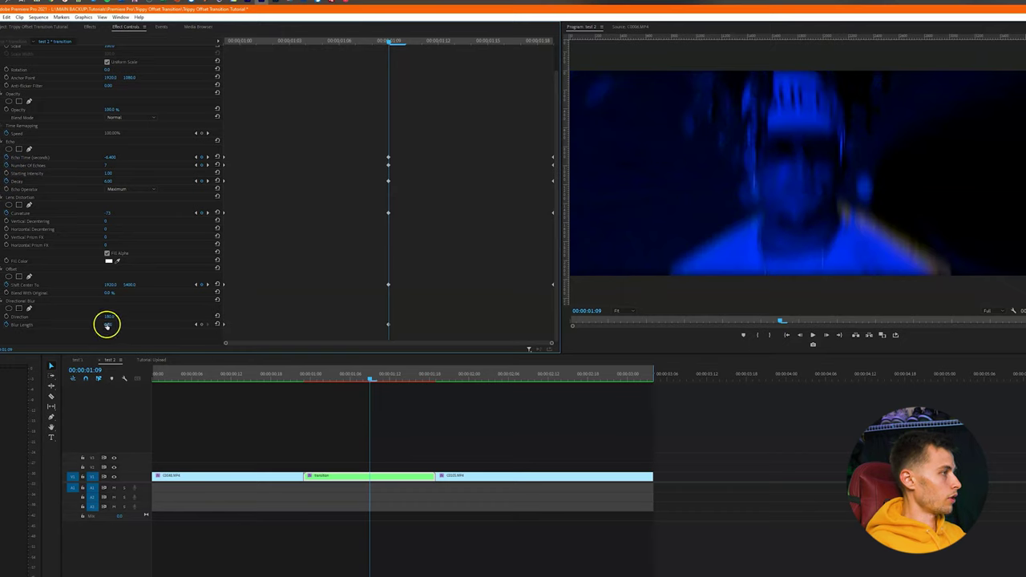
pyautogui.moveTo(107, 325)
pyautogui.mouseDown()
pyautogui.moveTo(149, 326)
pyautogui.moveTo(114, 325)
pyautogui.mouseUp()
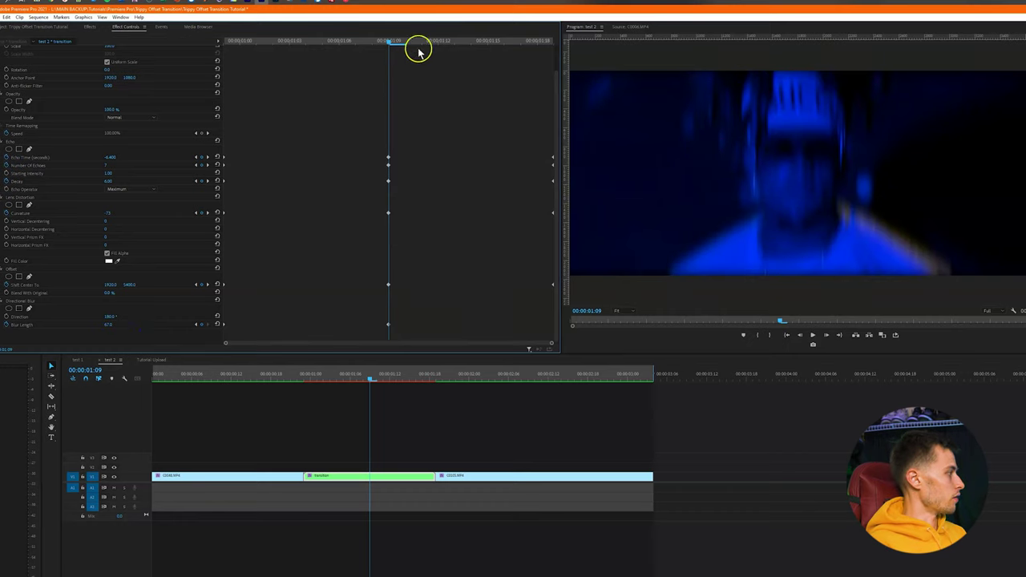
# - Keyframe Blur Length at 0 at 00:00:01:13, move that keyframe to the nested clip's end and preview the transition
pyautogui.moveTo(420, 42); pyautogui.dragTo(453, 41)
pyautogui.moveTo(112, 325); pyautogui.dragTo(110, 326)
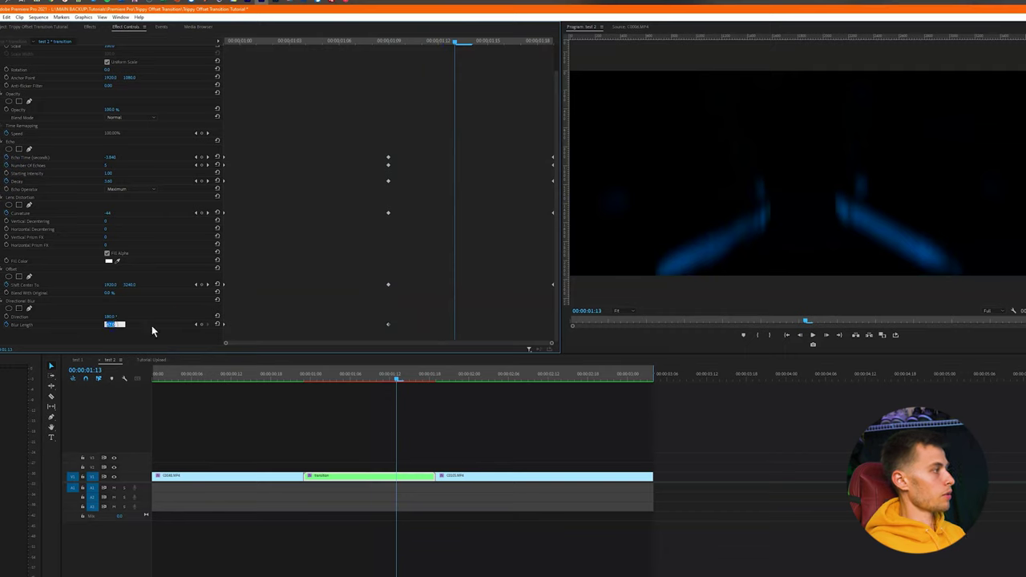
pyautogui.write('0')
pyautogui.click(304, 316)
pyautogui.moveTo(454, 325); pyautogui.dragTo(579, 325)
pyautogui.moveTo(376, 388); pyautogui.dragTo(326, 447)
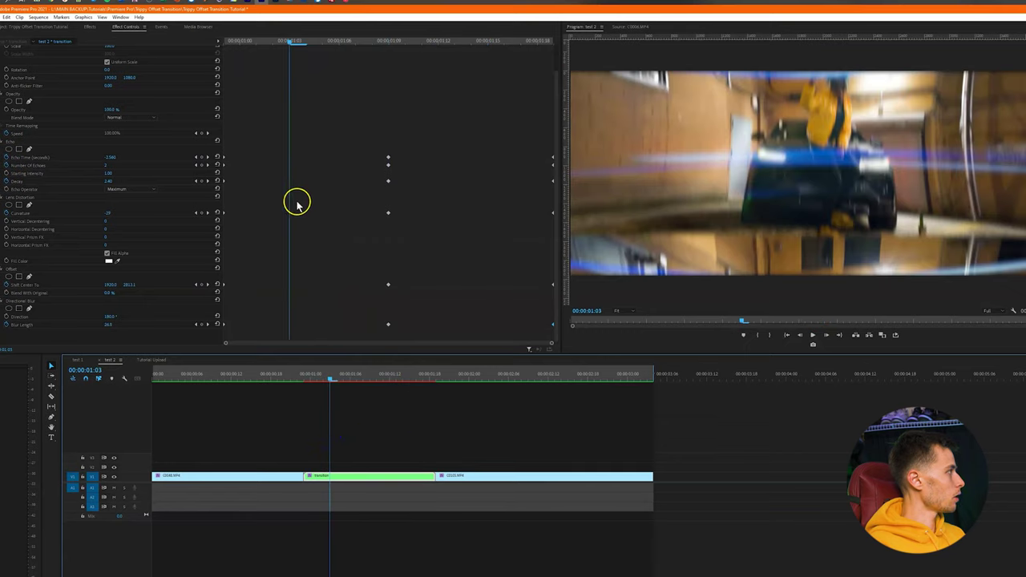
# - Find the VR Chromatic Aberrations effect and apply it to the nested transition clip
pyautogui.click(91, 29)
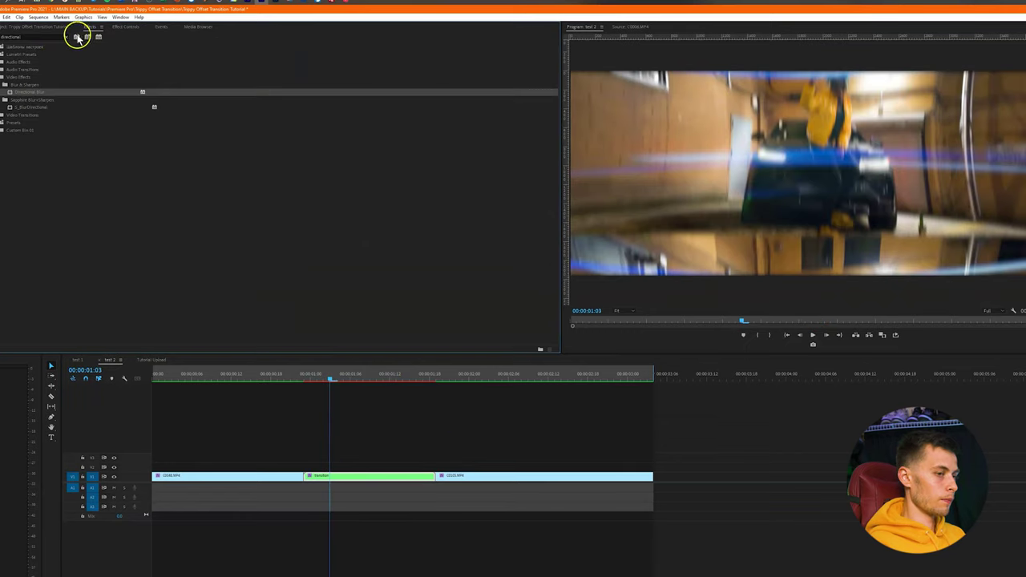
pyautogui.click(46, 38)
pyautogui.write('chromatic')
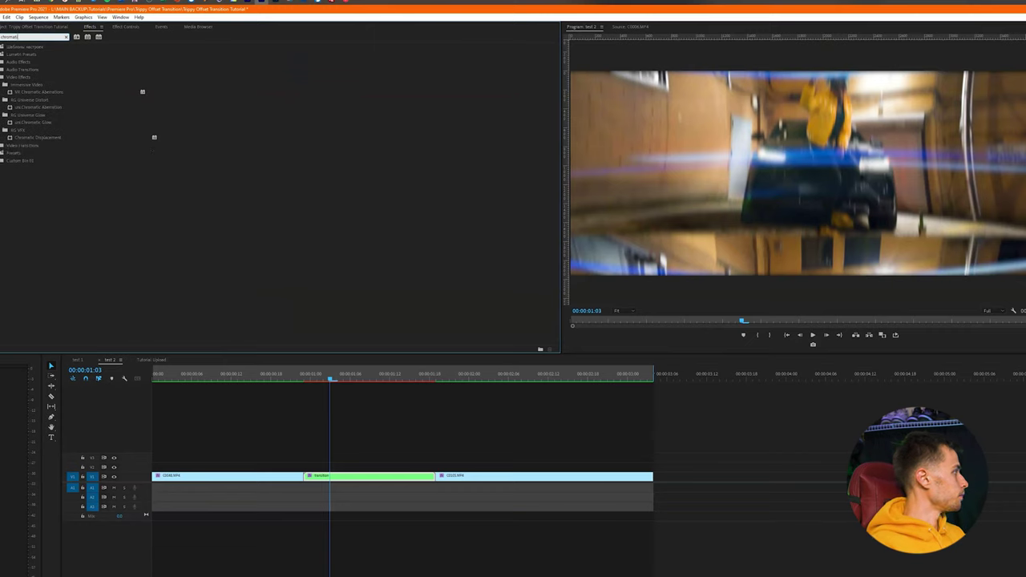
pyautogui.click(48, 93)
pyautogui.moveTo(32, 94); pyautogui.dragTo(333, 480)
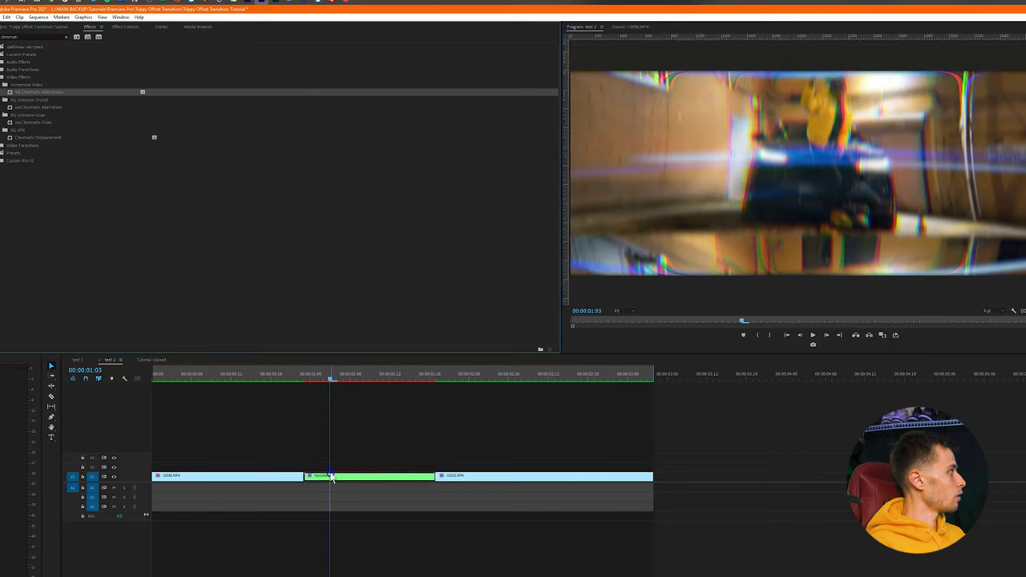
# - Start keyframing the Red, Green and Blue values of VR Chromatic Aberrations at the nested clip's first frame
pyautogui.click(128, 27)
pyautogui.scroll(-2, 271, 260)
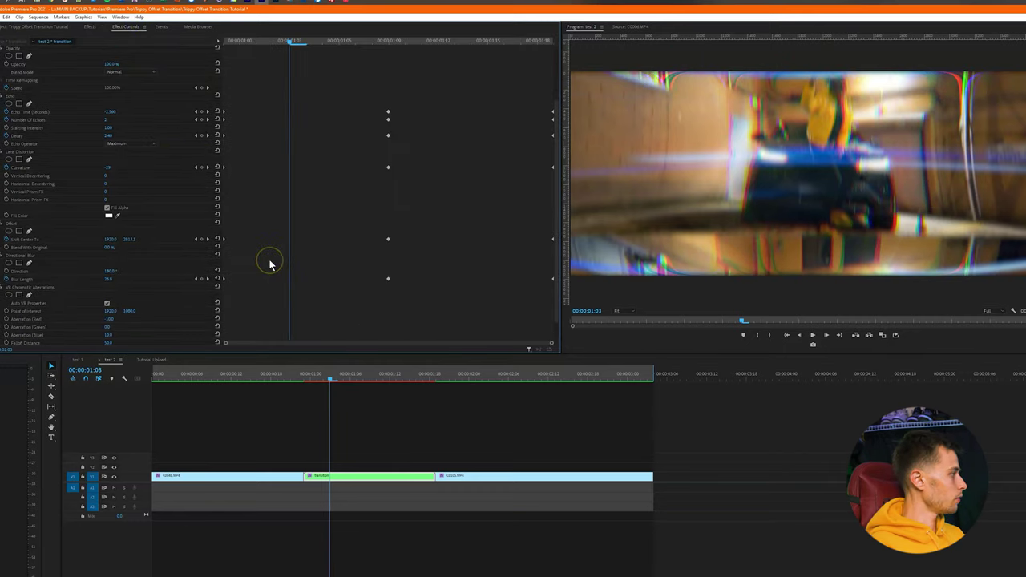
pyautogui.scroll(-1, 270, 260)
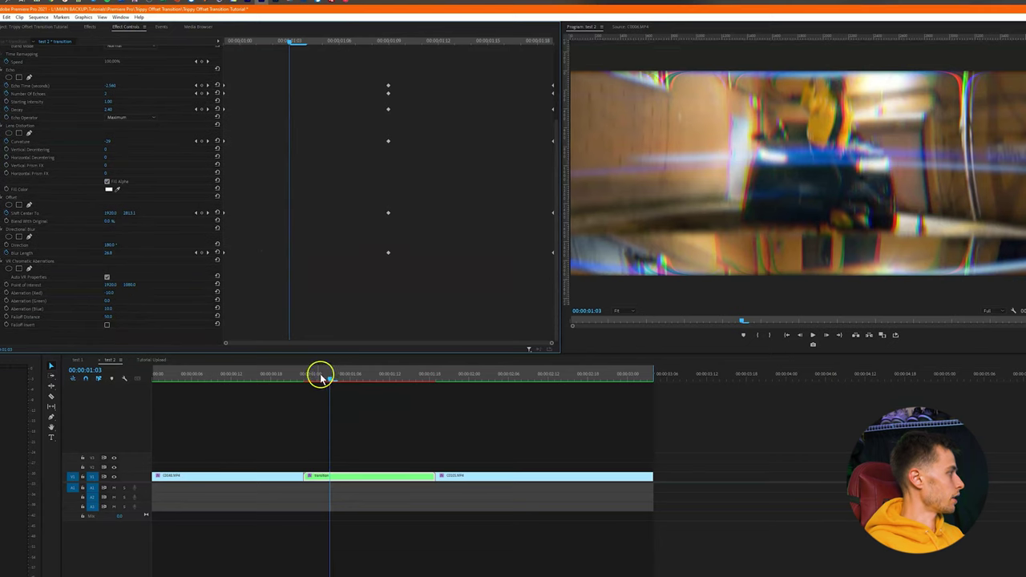
pyautogui.moveTo(321, 377); pyautogui.dragTo(307, 382)
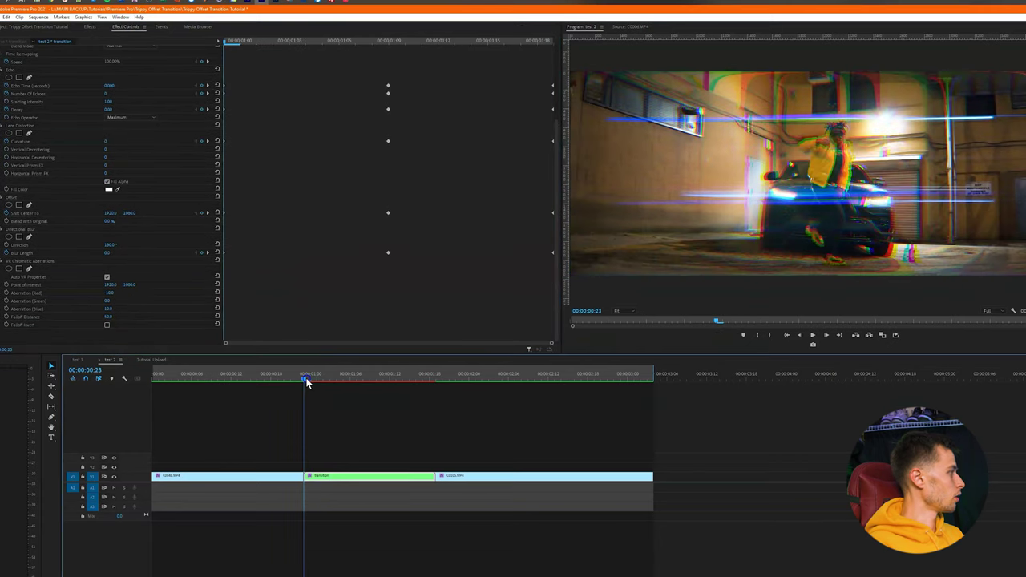
pyautogui.click(7, 294)
pyautogui.click(7, 301)
pyautogui.click(7, 310)
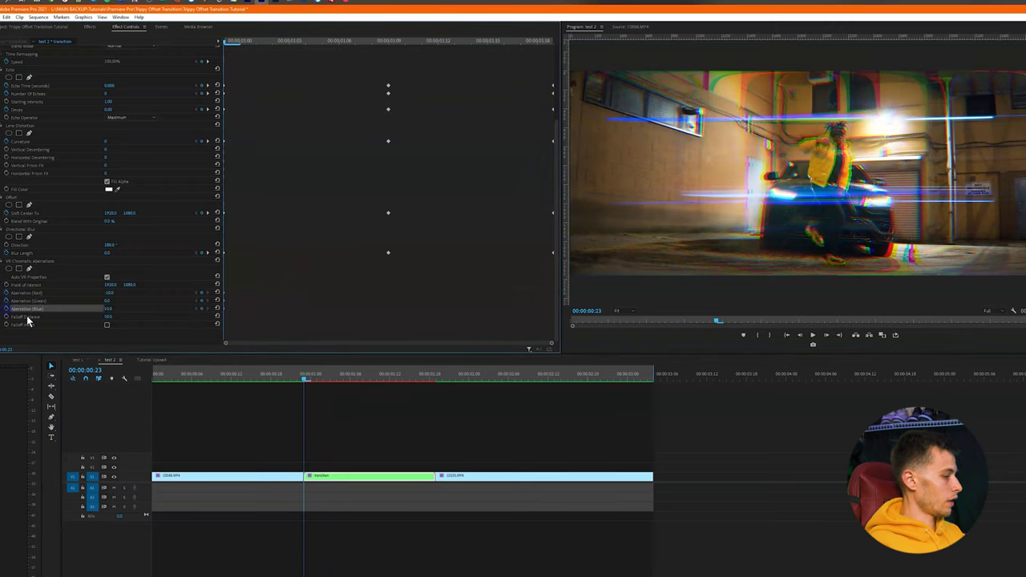
# - Set Aberration (Red) and Aberration (Blue) to 0 at the nested clip's first frame
pyautogui.click(112, 292)
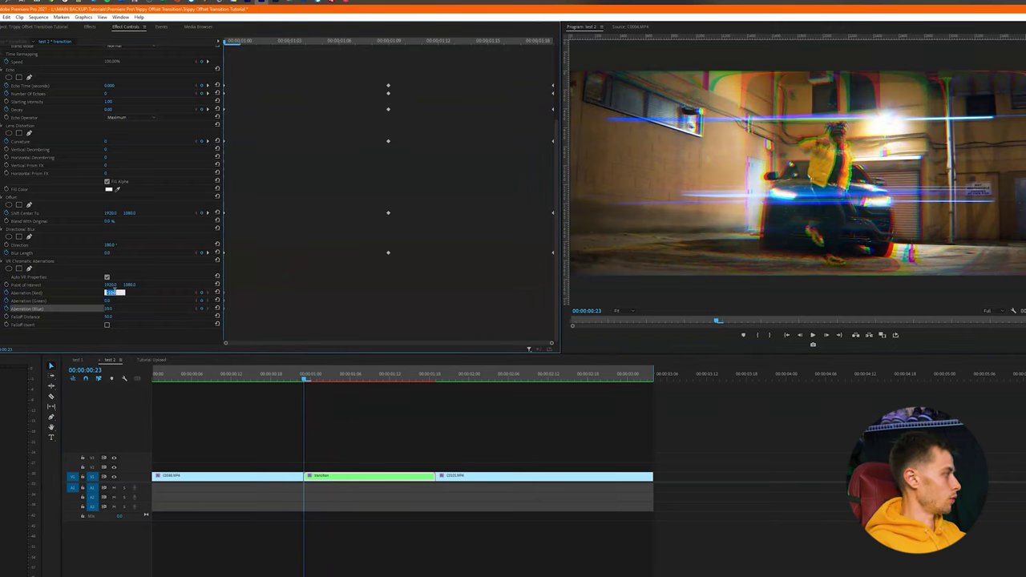
pyautogui.write('0')
pyautogui.click(252, 291)
pyautogui.write('0')
pyautogui.press('Return')
# - Set the aberration to Red 91, Green 31 and Blue 78 at 00:00:01:09, the cut in the middle
pyautogui.moveTo(292, 40); pyautogui.dragTo(388, 56)
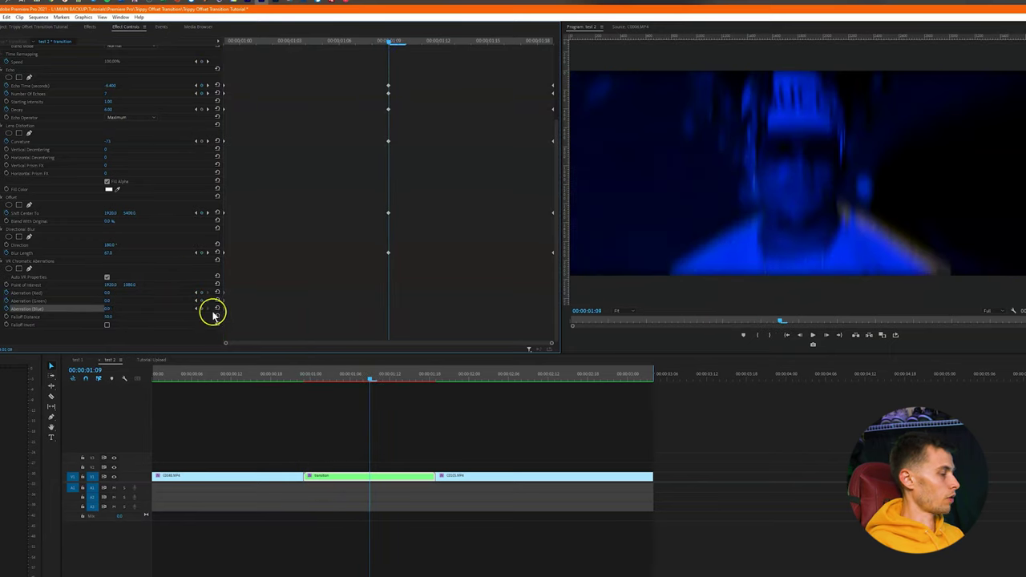
pyautogui.click(113, 292)
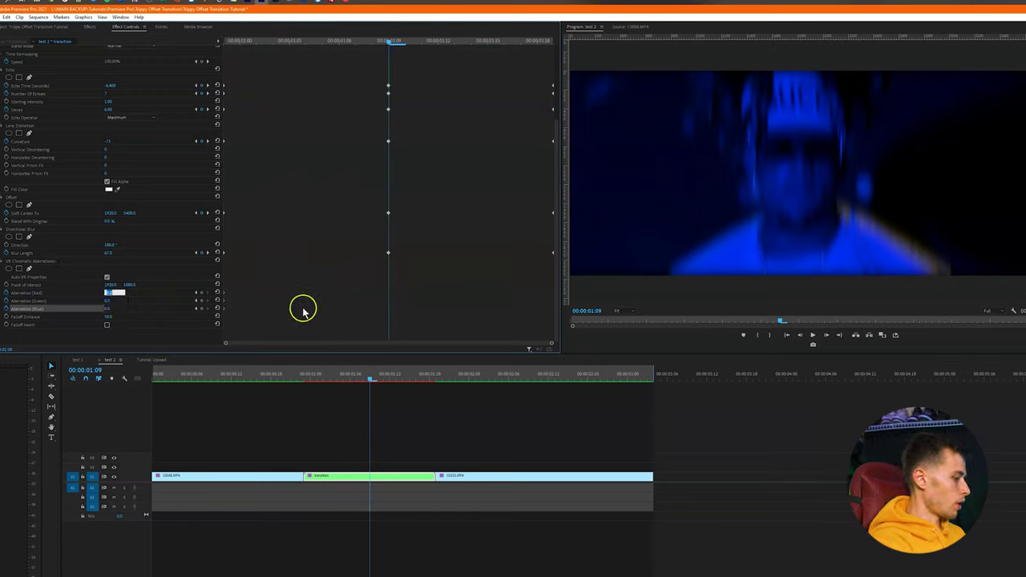
pyautogui.write('91')
pyautogui.press('Return')
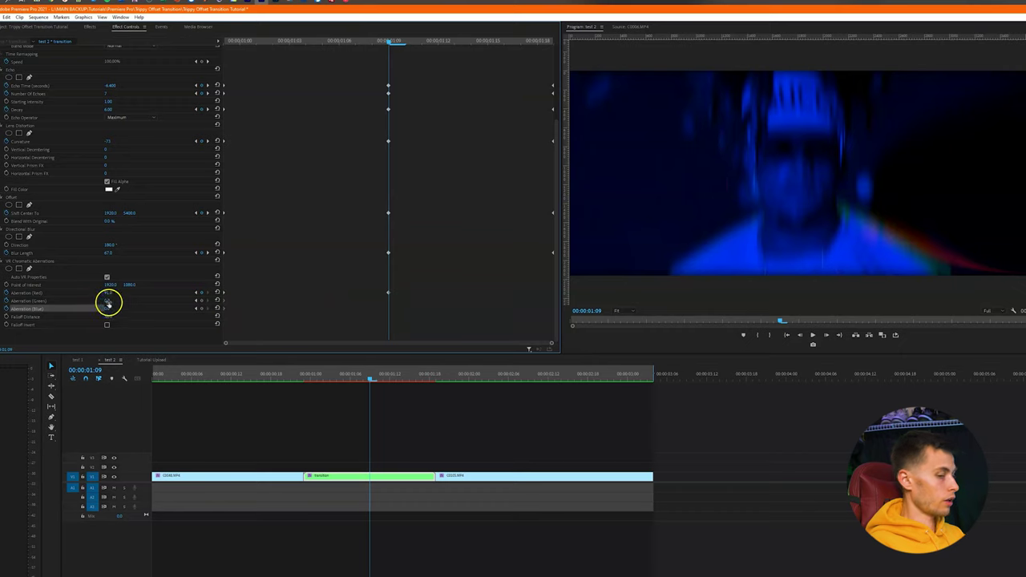
pyautogui.write('31')
pyautogui.click(161, 313)
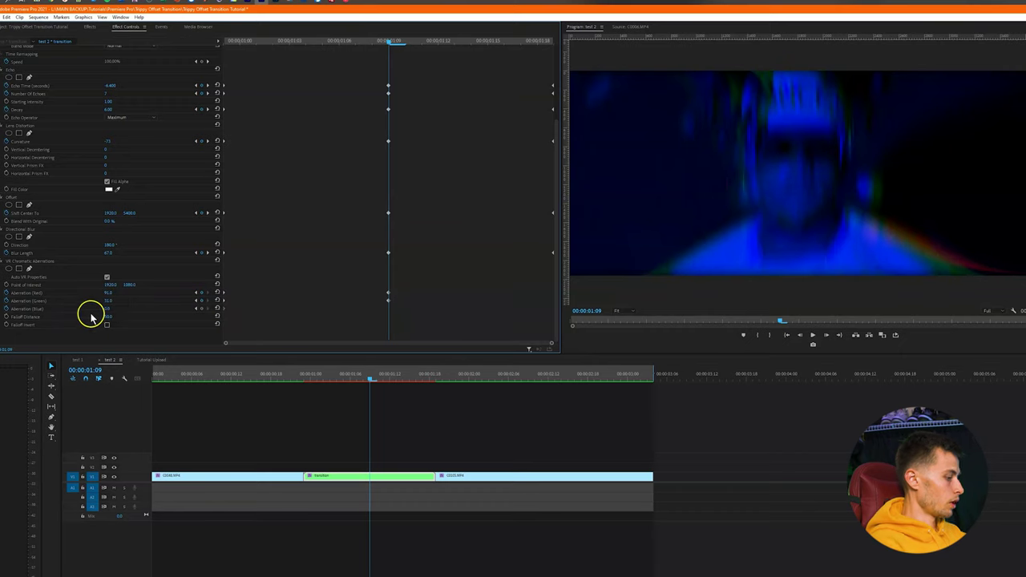
pyautogui.write('78')
pyautogui.press('Return')
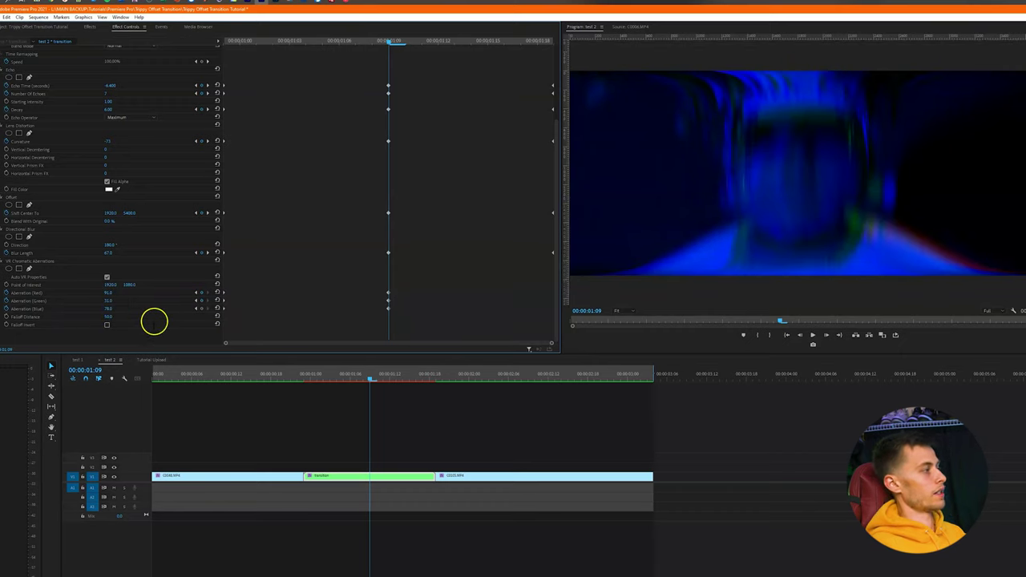
# - Keyframe the Red, Green and Blue aberrations at 0 at 00:00:01:17, move those keyframes to the nested clip's end and preview the transition
pyautogui.moveTo(362, 373); pyautogui.dragTo(424, 382)
pyautogui.click(112, 292)
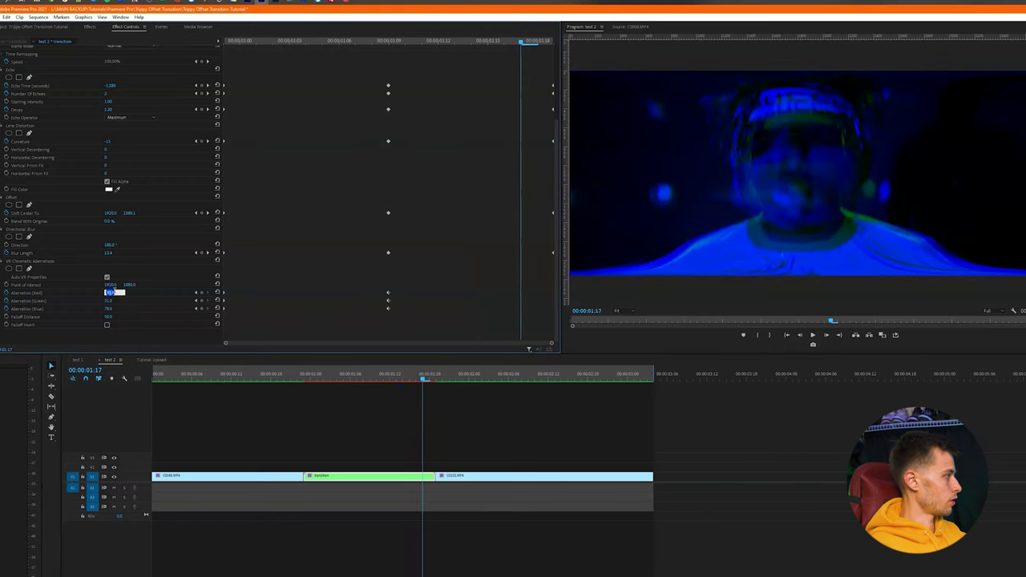
pyautogui.click(305, 307)
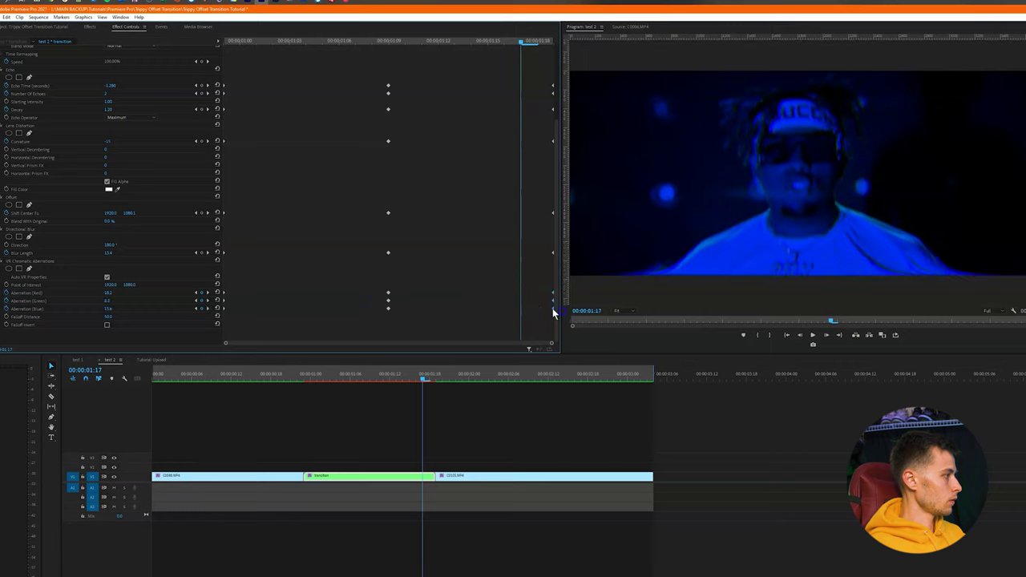
pyautogui.moveTo(438, 374); pyautogui.dragTo(363, 383)
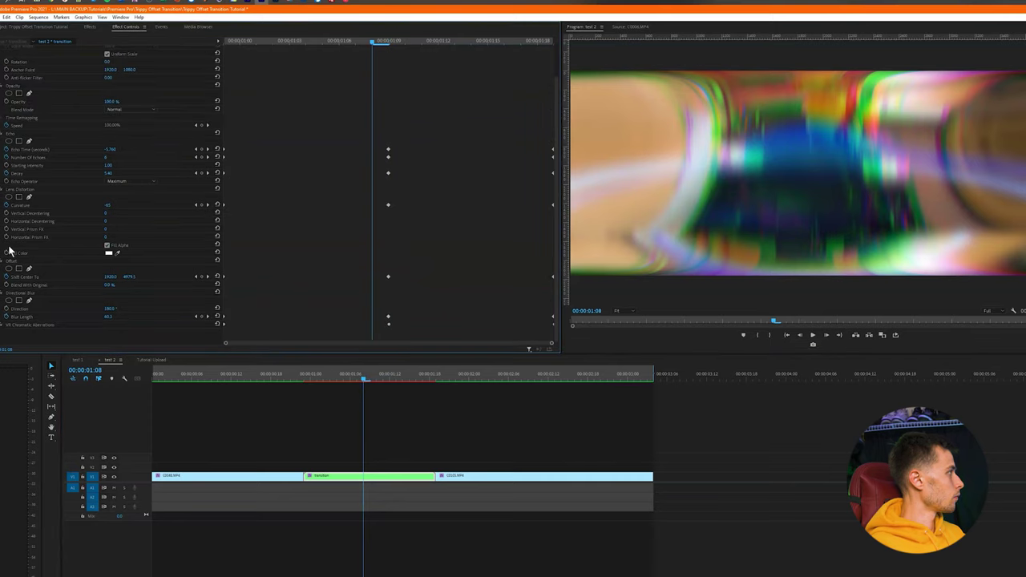
# - Find the VR Color Gradients effect and apply it to the nested transition clip
pyautogui.click(90, 26)
pyautogui.hotkey('ctrl', 's')
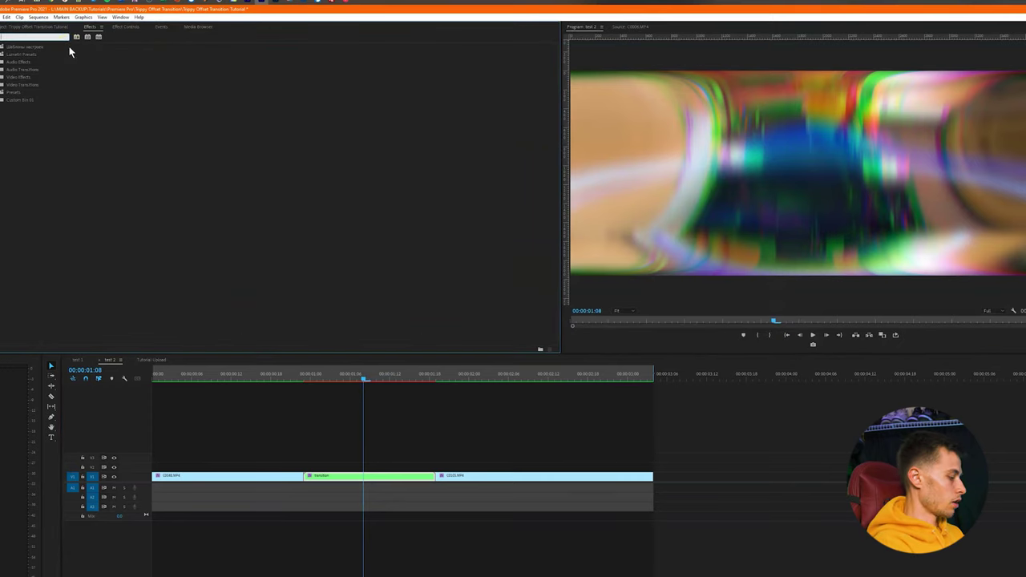
pyautogui.write('c')
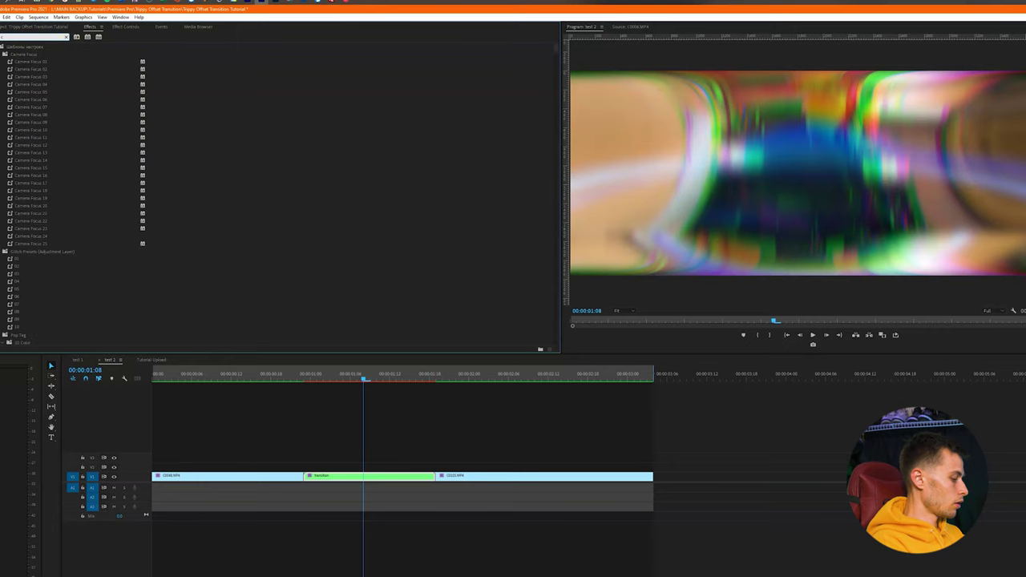
pyautogui.press('BackSpace')
pyautogui.write('vr colo')
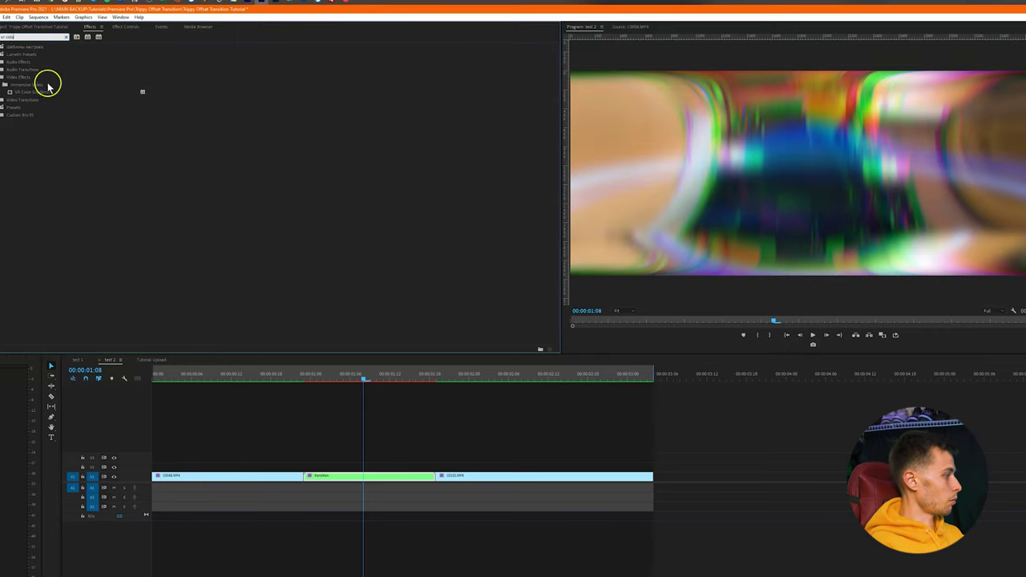
pyautogui.click(48, 91)
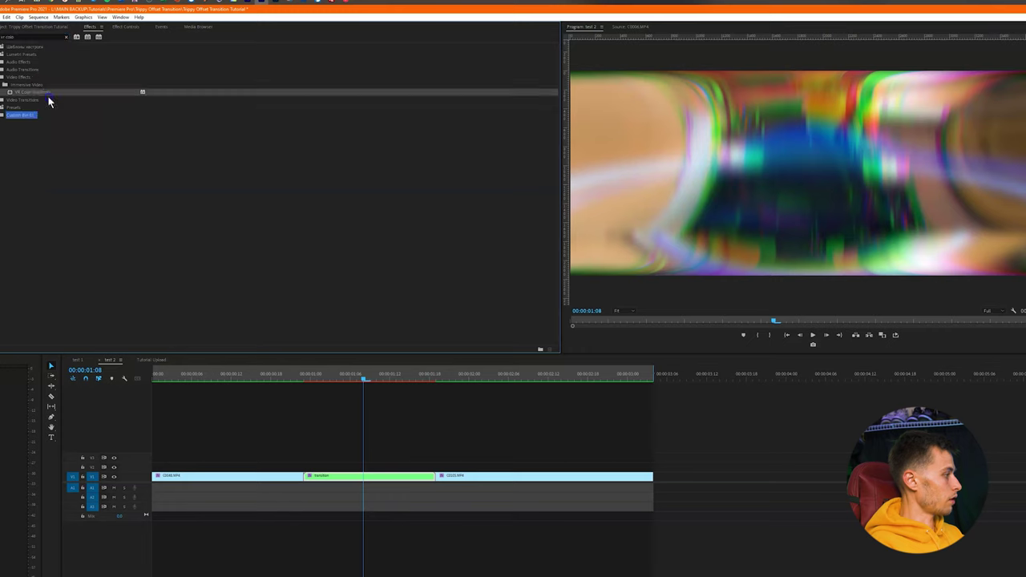
pyautogui.moveTo(361, 467); pyautogui.dragTo(361, 469)
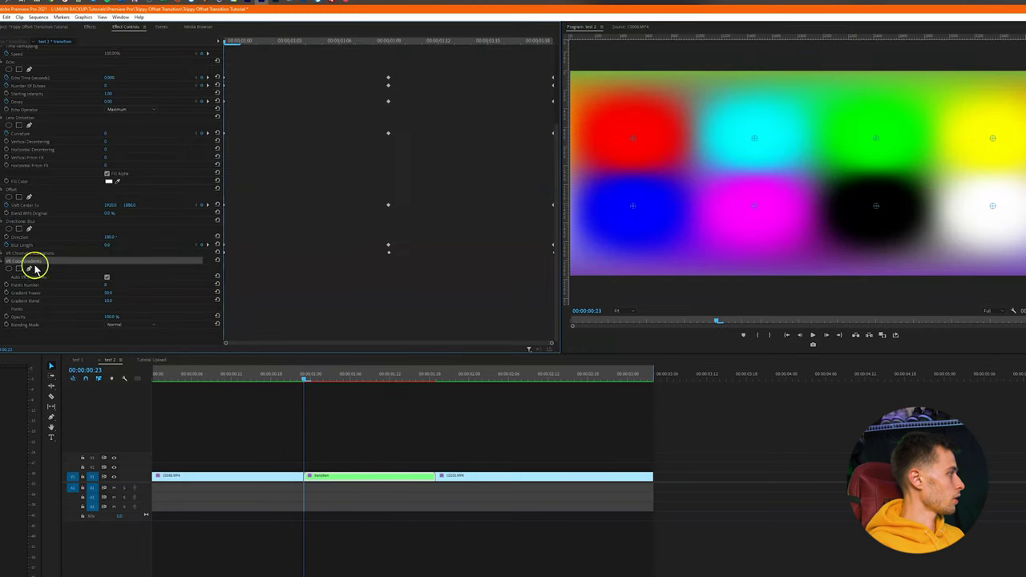
# - Set VR Color Gradients to 3 points, a Gradient Power of 100 and a Gradient Blend of 0
pyautogui.write('3')
pyautogui.click(155, 299)
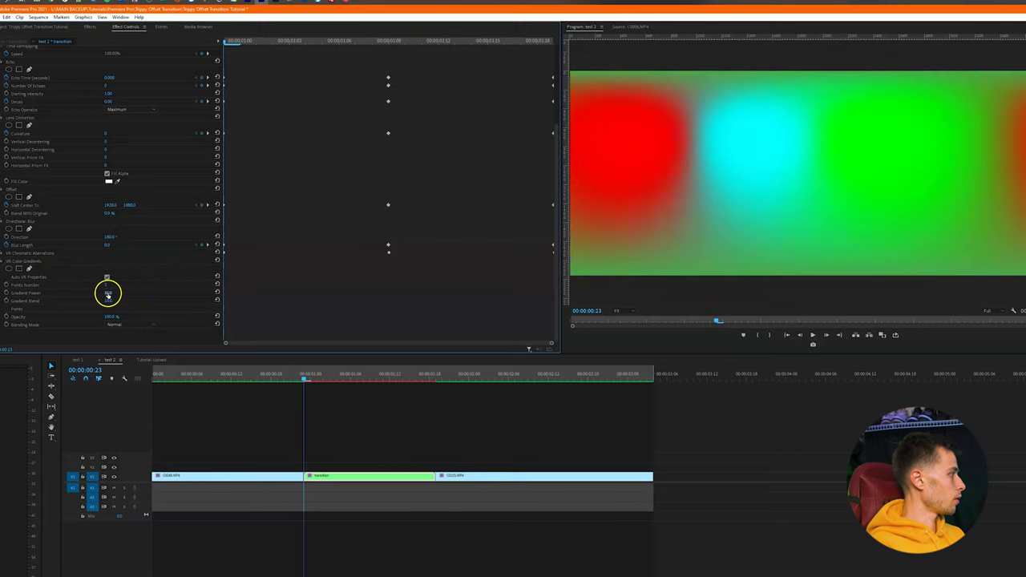
pyautogui.moveTo(106, 293); pyautogui.dragTo(235, 304)
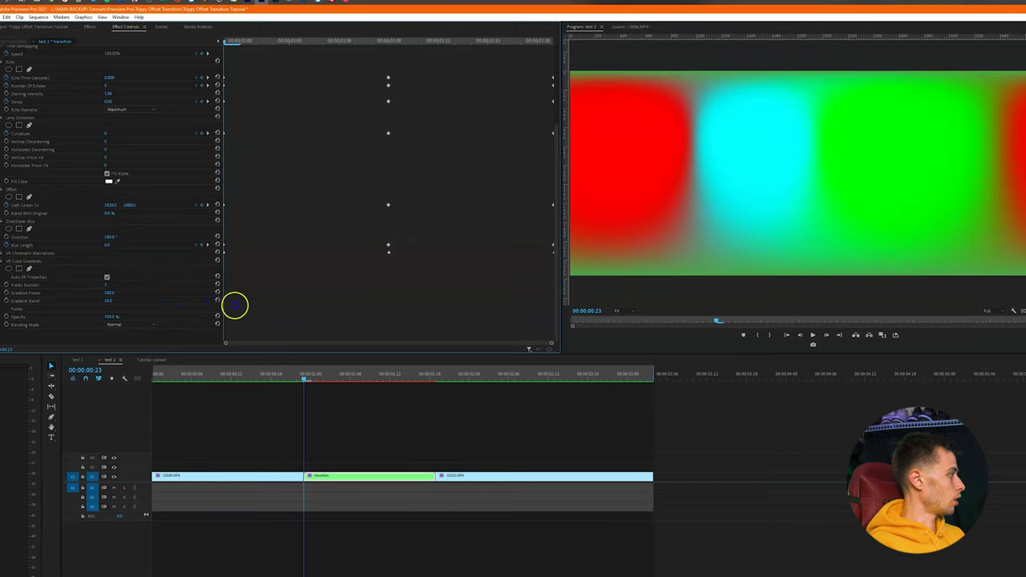
pyautogui.moveTo(111, 300); pyautogui.dragTo(55, 305)
pyautogui.click(135, 313)
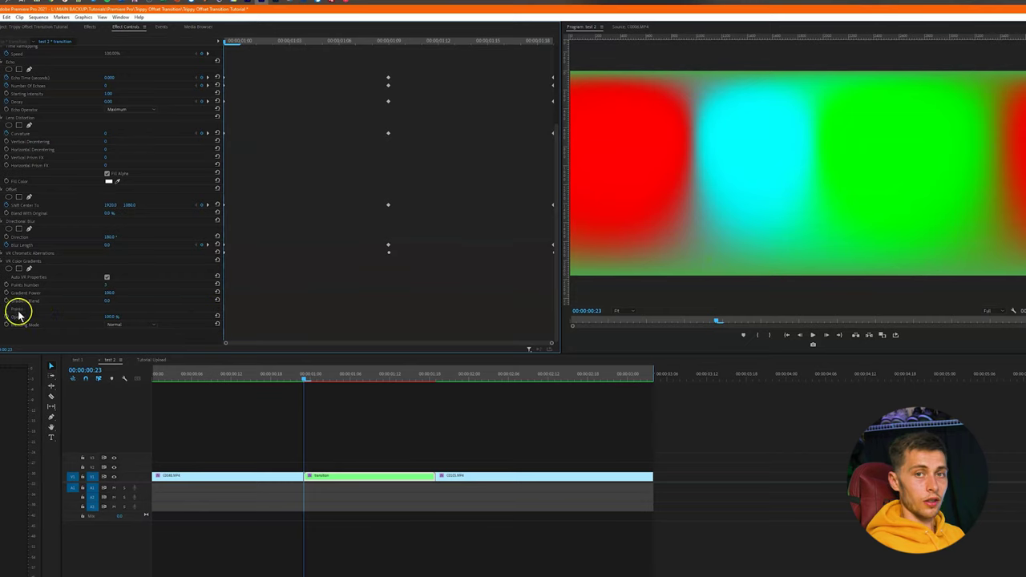
# - Keyframe VR Color Gradients' Opacity at 0% on the nested clip's first frame and 100% at 00:00:01:09
pyautogui.moveTo(115, 319); pyautogui.dragTo(40, 324)
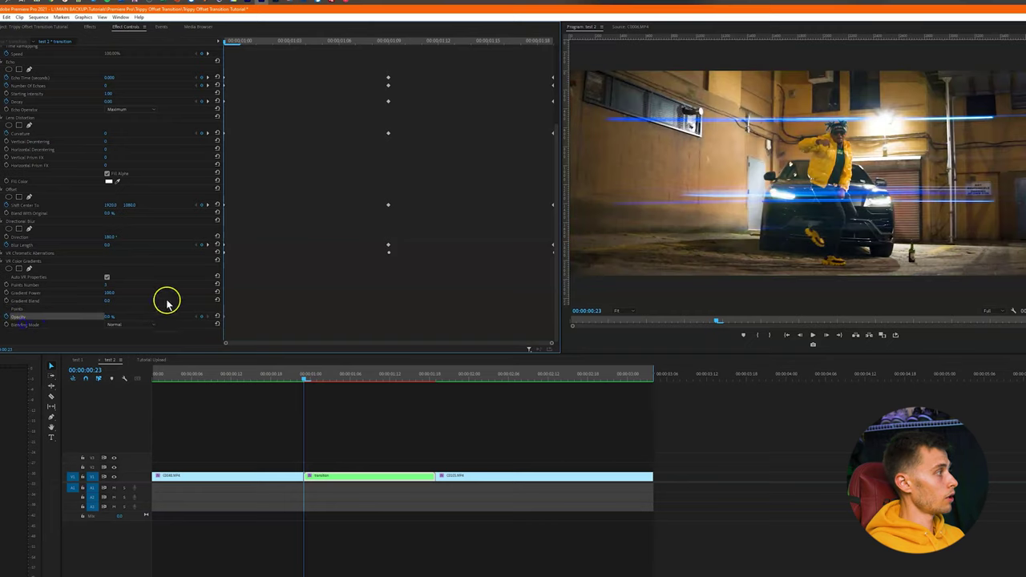
pyautogui.click(387, 40)
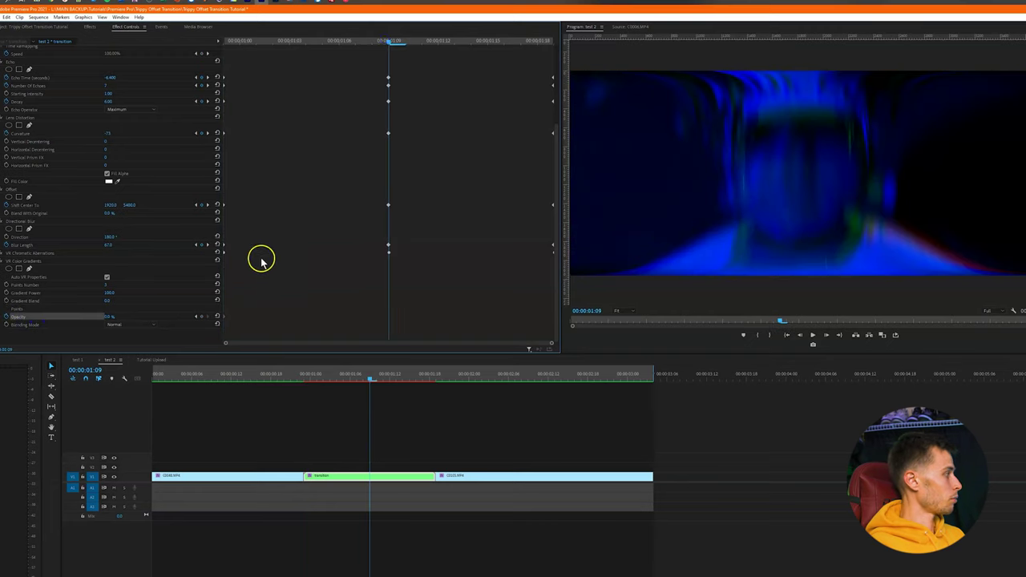
pyautogui.moveTo(109, 319); pyautogui.dragTo(171, 318)
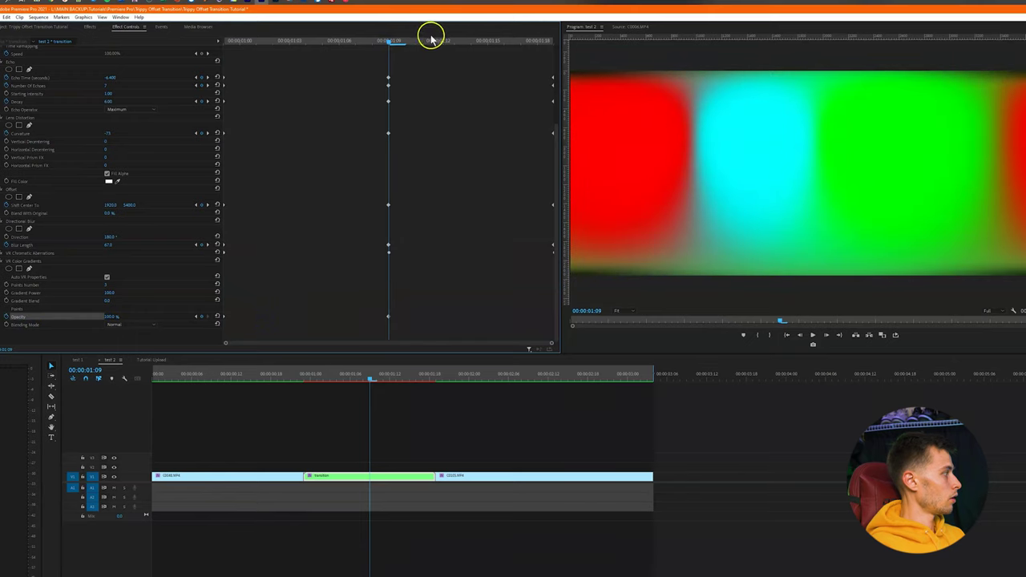
# - Keyframe VR Color Gradients' Opacity at 0% at 00:00:01:13 and move that keyframe to the nested clip's end
pyautogui.moveTo(433, 42); pyautogui.dragTo(454, 43)
pyautogui.moveTo(114, 317); pyautogui.dragTo(28, 317)
pyautogui.moveTo(454, 317); pyautogui.dragTo(584, 322)
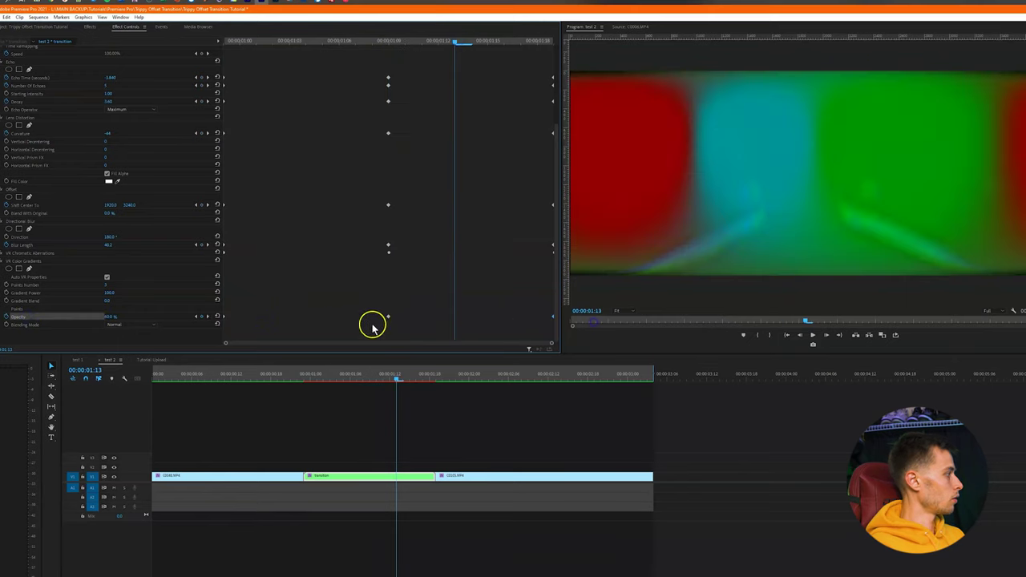
# - Set VR Color Gradients' blending mode to Color Dodge and preview the frames around the cut
pyautogui.click(121, 325)
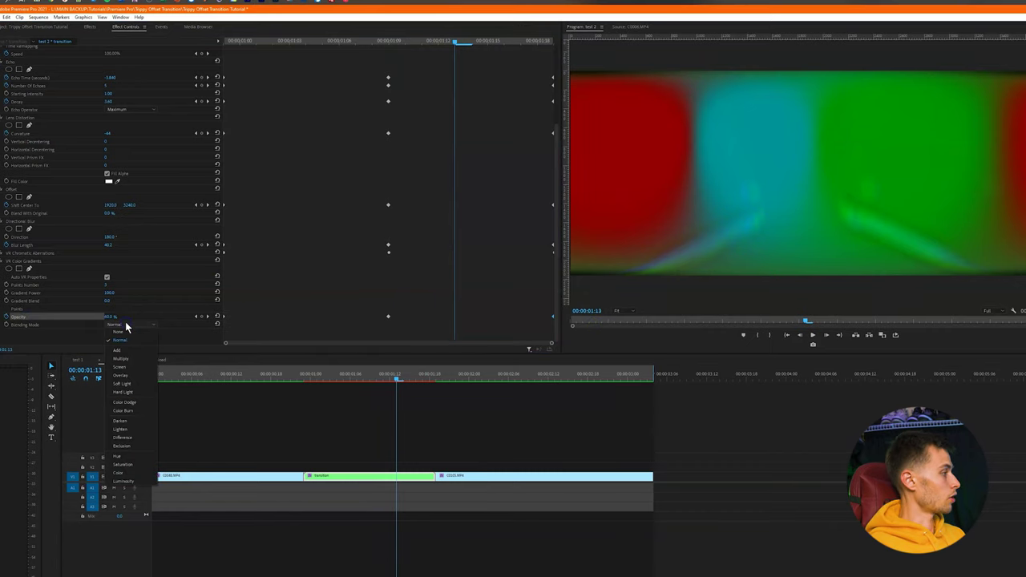
pyautogui.click(124, 402)
pyautogui.click(393, 380)
pyautogui.moveTo(393, 380)
pyautogui.mouseDown()
pyautogui.moveTo(360, 380)
pyautogui.moveTo(373, 381)
pyautogui.mouseUp()
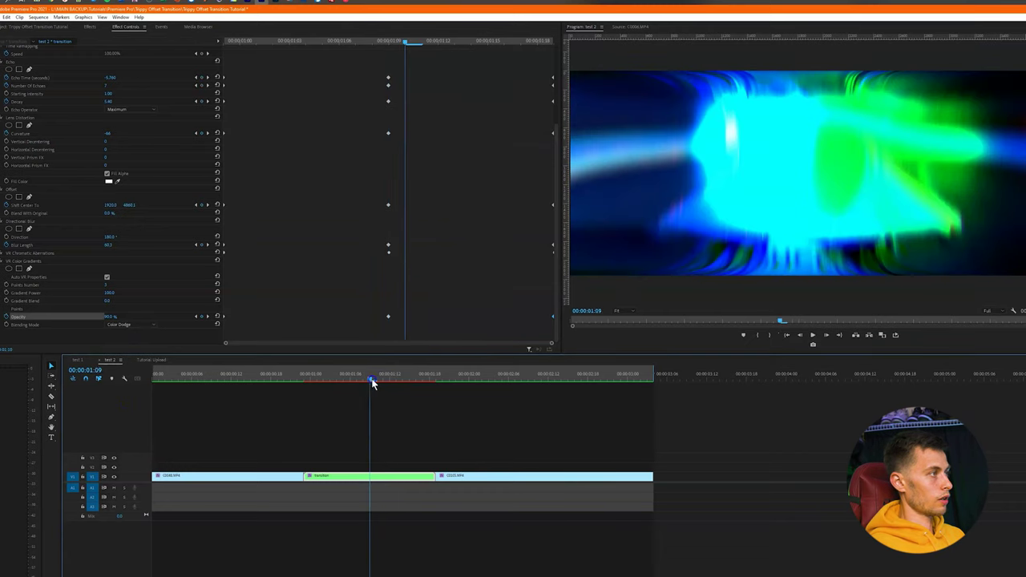
# - Return to the nested clip's first frame at 00:00:00:23 and apply Ease Out temporal interpolation to Offset's first Shift Center To keyframe
pyautogui.moveTo(249, 161); pyautogui.dragTo(227, 284)
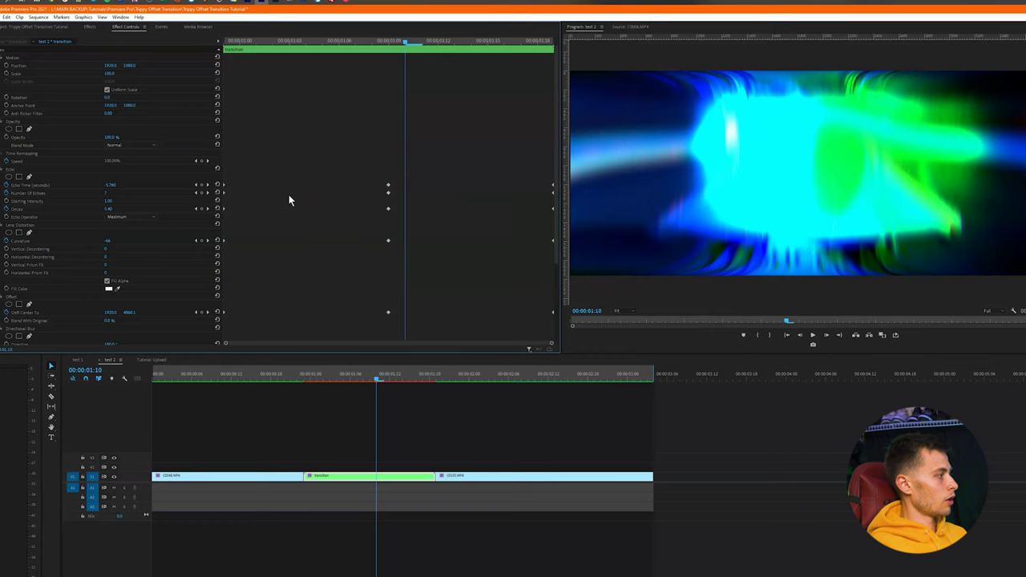
pyautogui.scroll(-3, 288, 200)
pyautogui.click(321, 379)
pyautogui.moveTo(321, 379); pyautogui.dragTo(304, 379)
pyautogui.scroll(1, 272, 163)
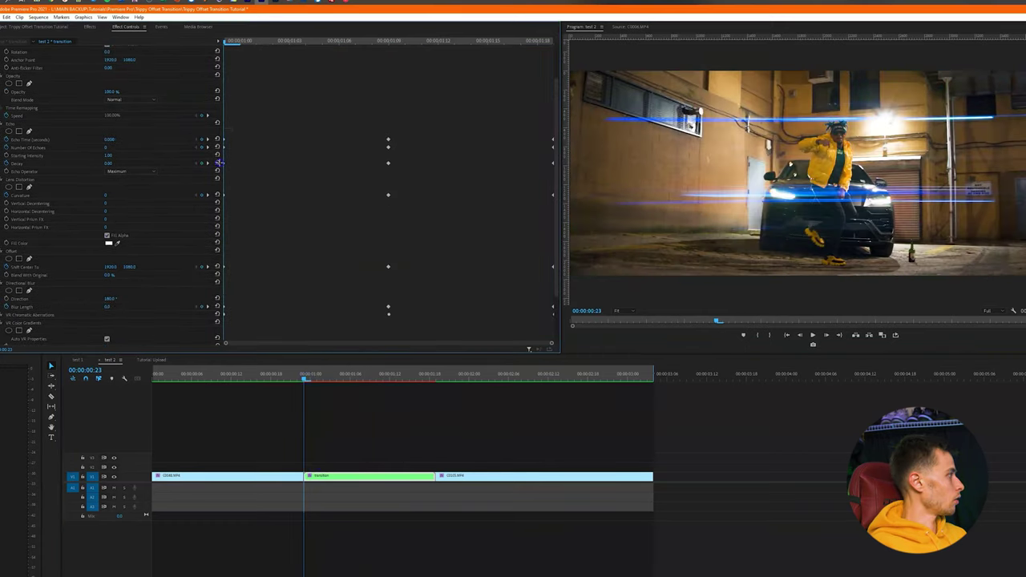
pyautogui.scroll(-1, 41, 259)
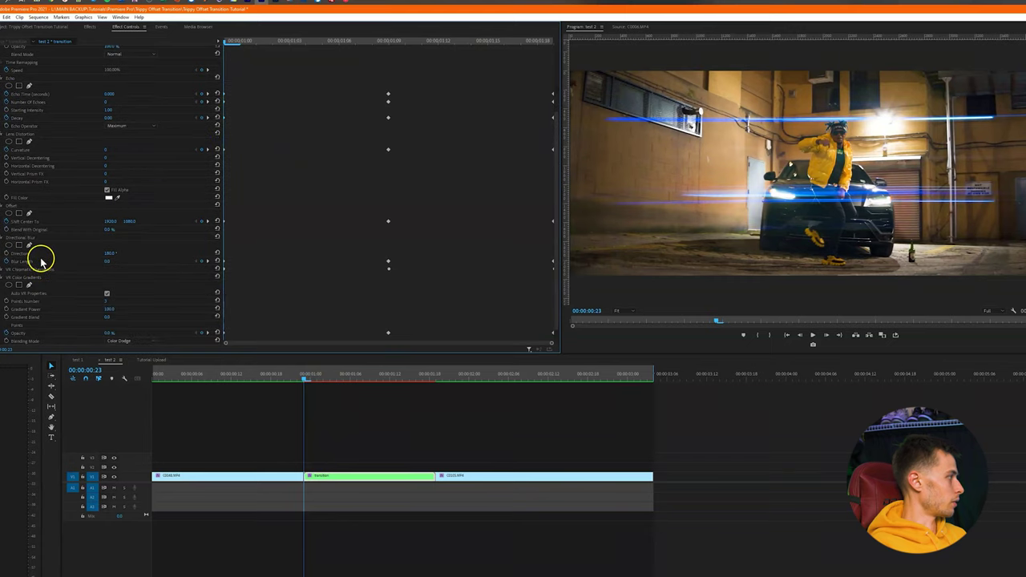
pyautogui.rightClick(224, 220)
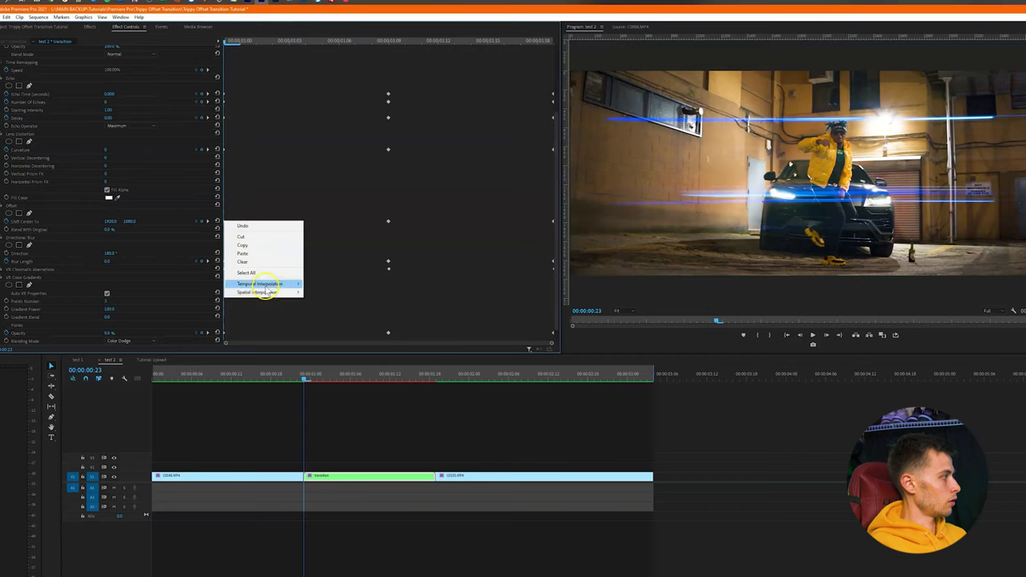
pyautogui.moveTo(264, 287)
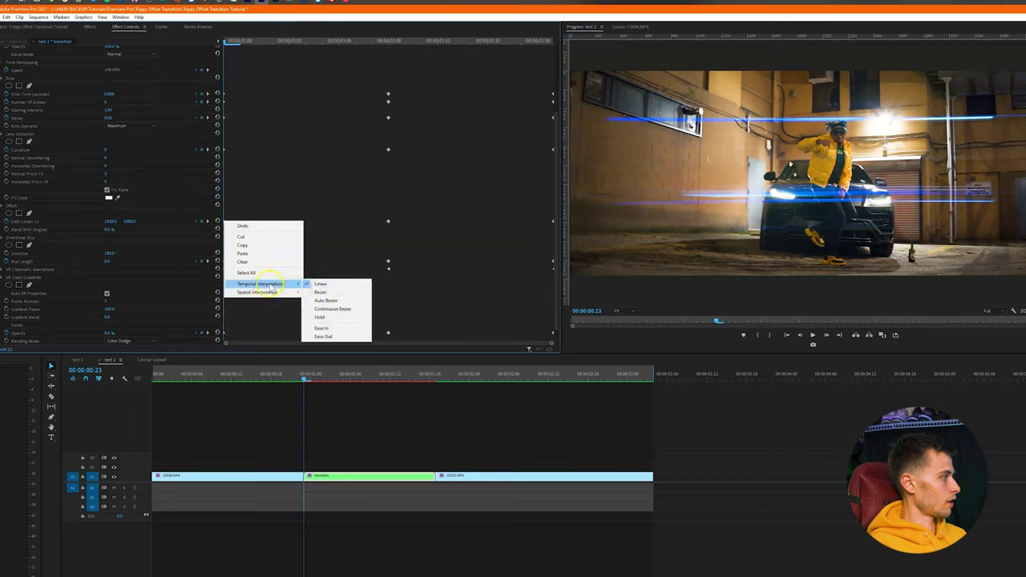
pyautogui.click(331, 336)
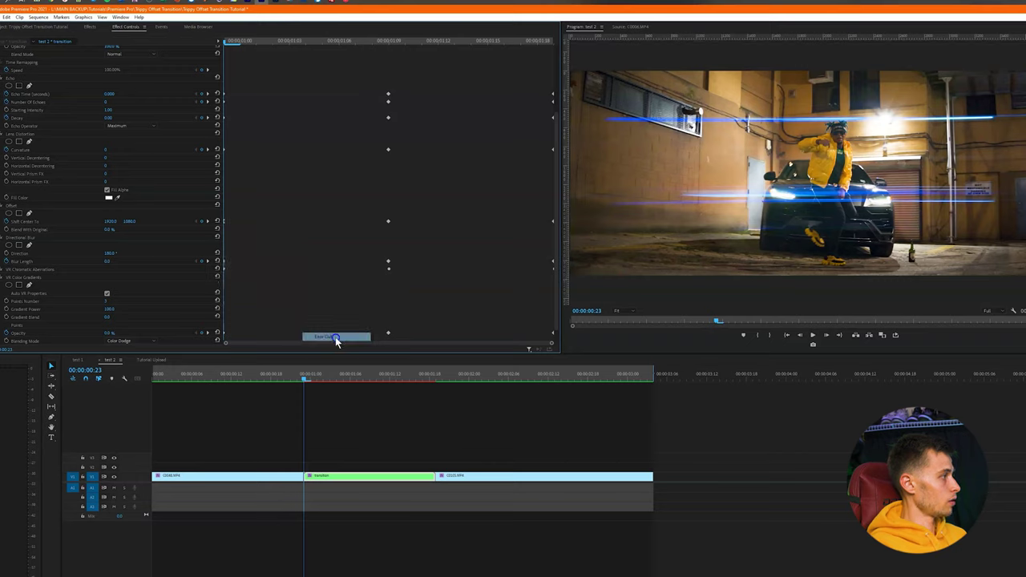
# - Apply Ease In temporal interpolation to Offset's last Shift Center To keyframe and move the playhead to 00:00:01:18
pyautogui.rightClick(553, 224)
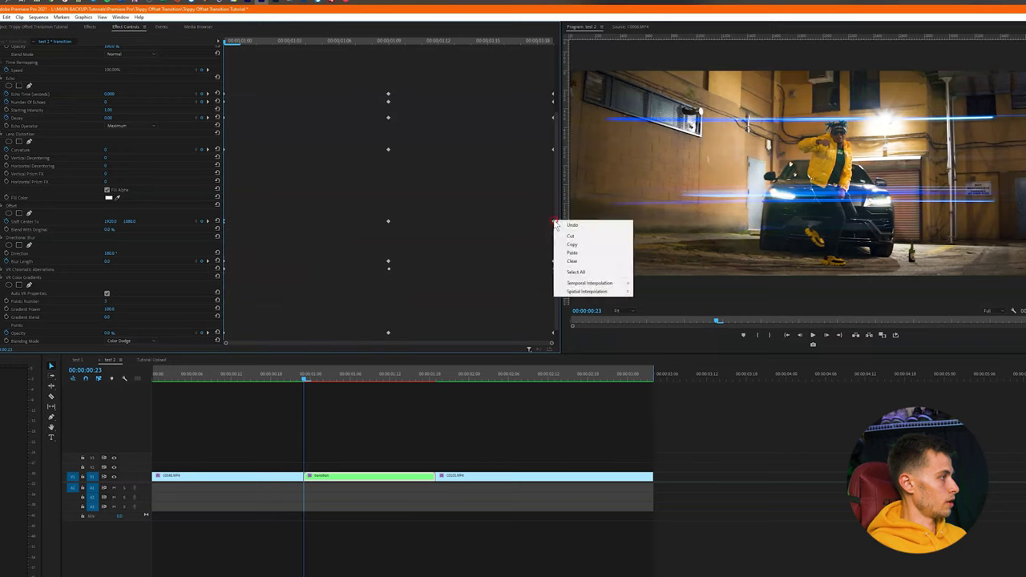
pyautogui.moveTo(597, 285)
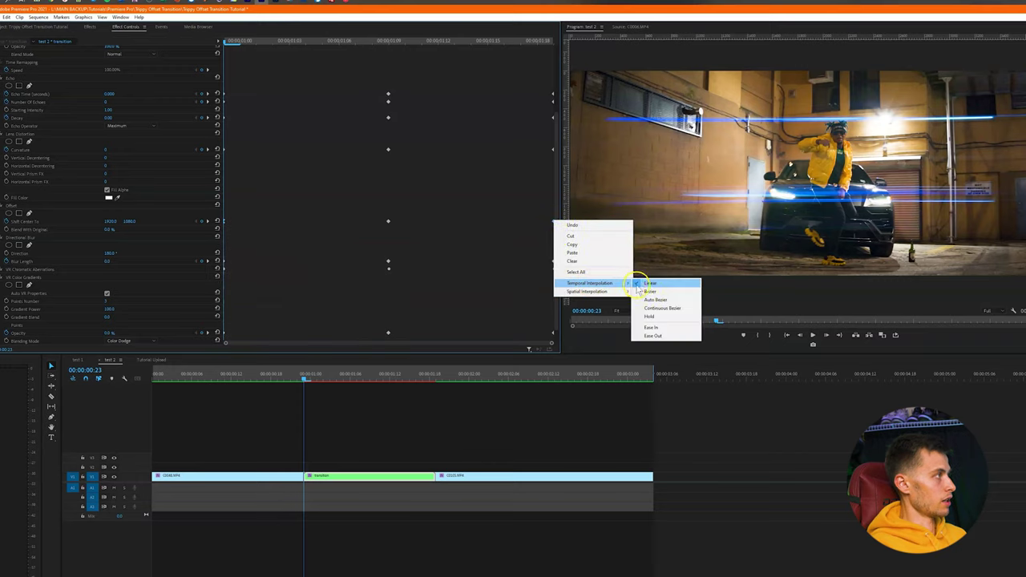
pyautogui.click(672, 329)
pyautogui.moveTo(527, 45); pyautogui.dragTo(544, 50)
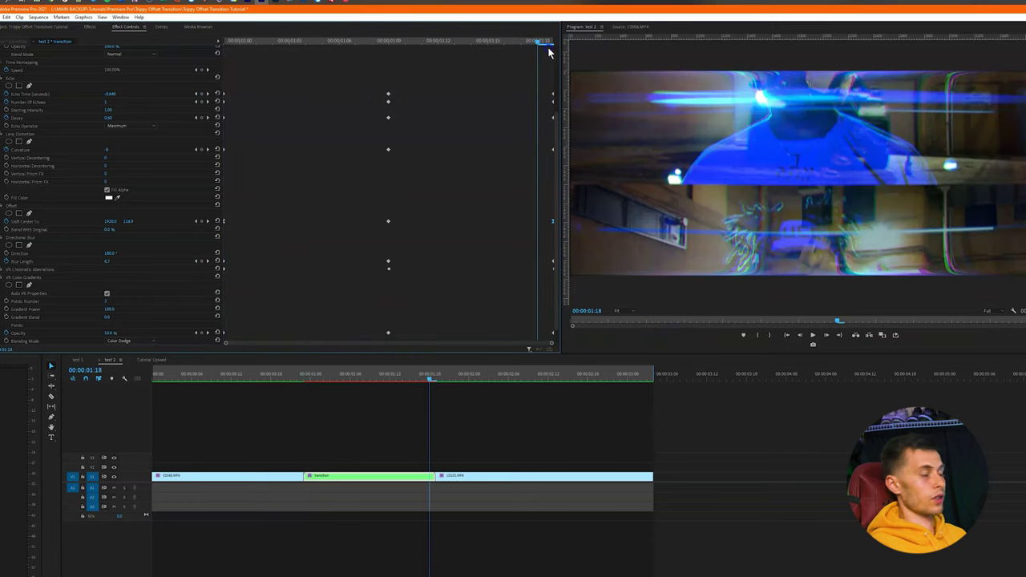
# - Ease the first keyframes of Directional Blur, VR Chromatic Aberrations and VR Color Gradients, and apply Ease Out to their last keyframes
pyautogui.click(28, 207)
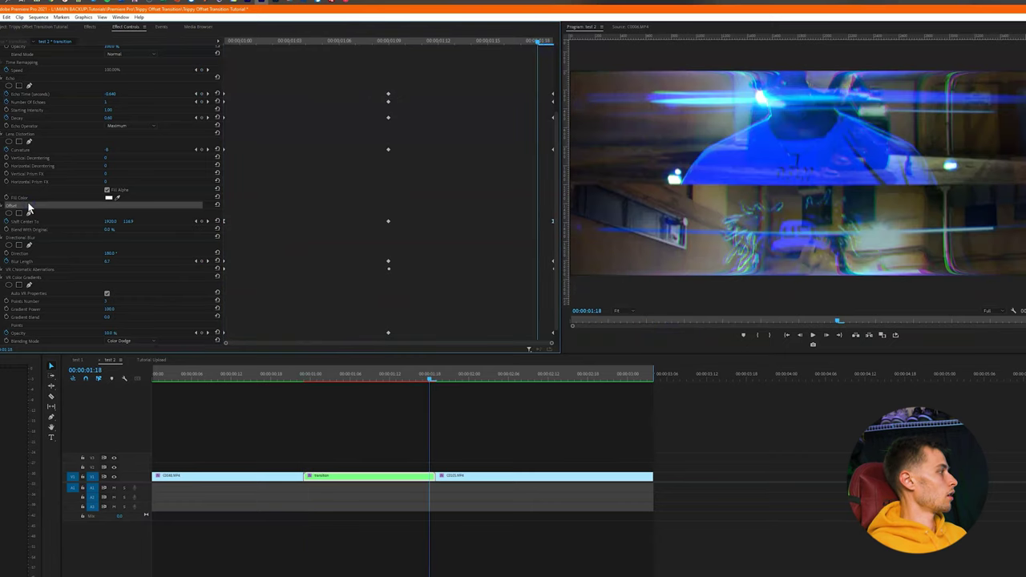
pyautogui.scroll(-1, 336, 275)
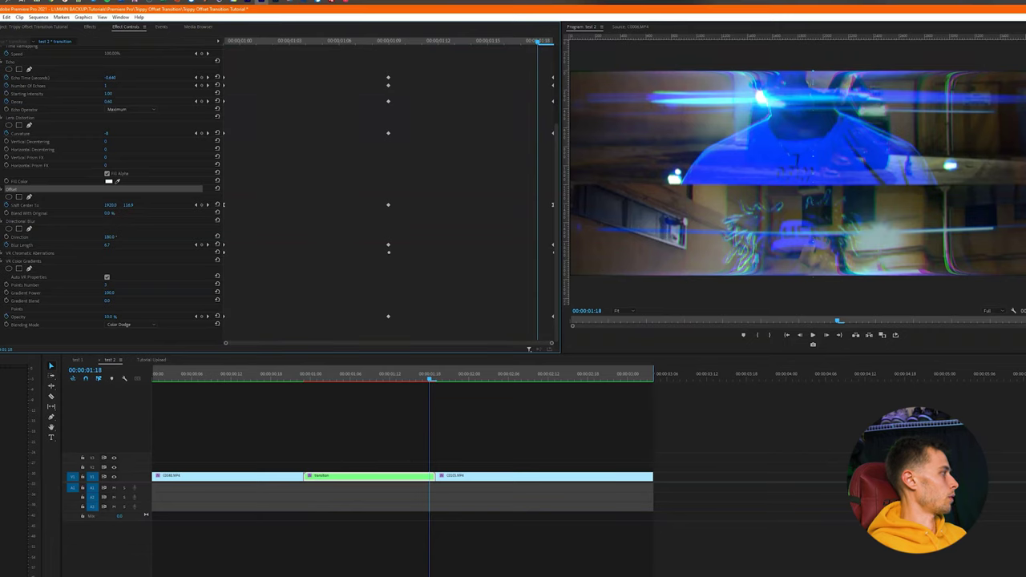
pyautogui.scroll(4, 112, 184)
pyautogui.scroll(-8, 487, 220)
pyautogui.click(232, 168)
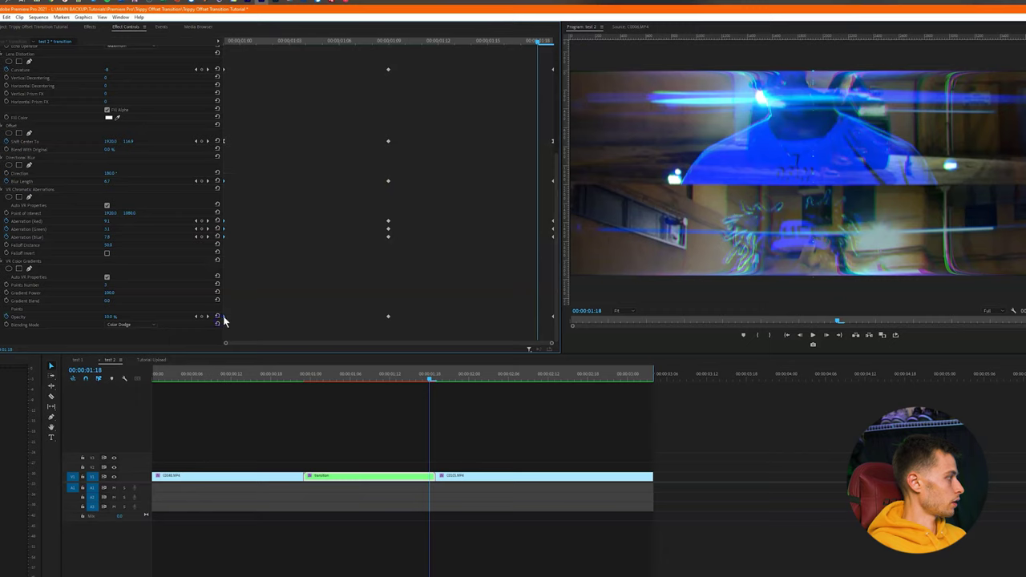
pyautogui.rightClick(223, 321)
pyautogui.click(269, 425)
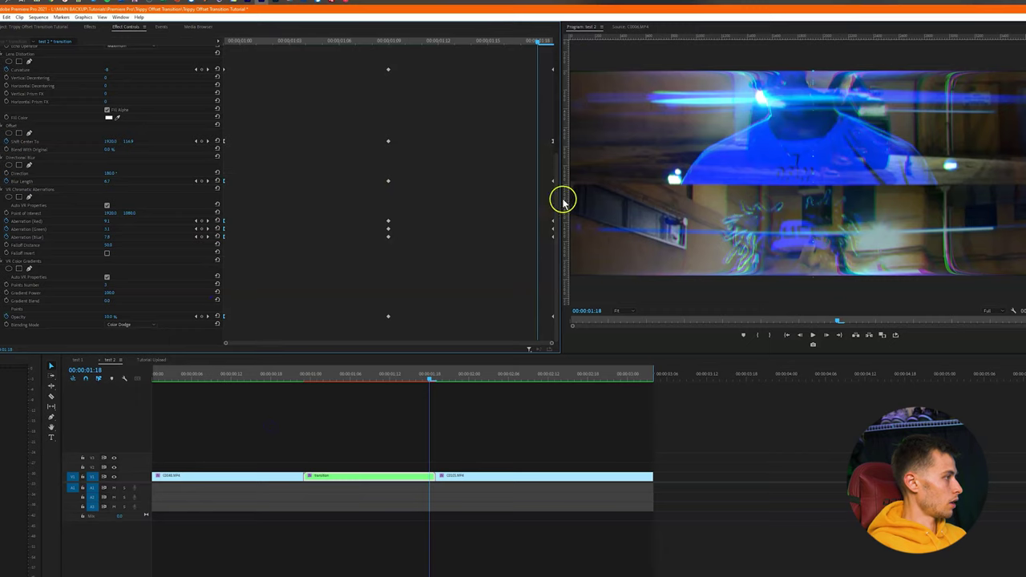
pyautogui.rightClick(555, 322)
pyautogui.click(591, 438)
# - Apply Ease Out to the first and last keyframes of Echo's animated properties and Lens Distortion's Curvature
pyautogui.scroll(2, 522, 265)
pyautogui.scroll(3, 522, 264)
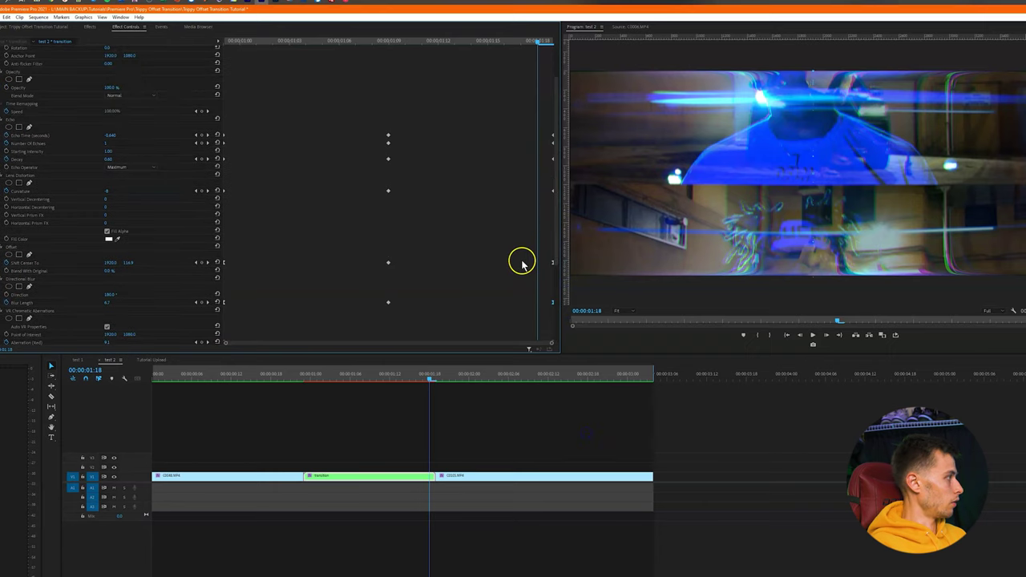
pyautogui.rightClick(223, 198)
pyautogui.moveTo(244, 124); pyautogui.dragTo(218, 213)
pyautogui.rightClick(224, 197)
pyautogui.click(270, 315)
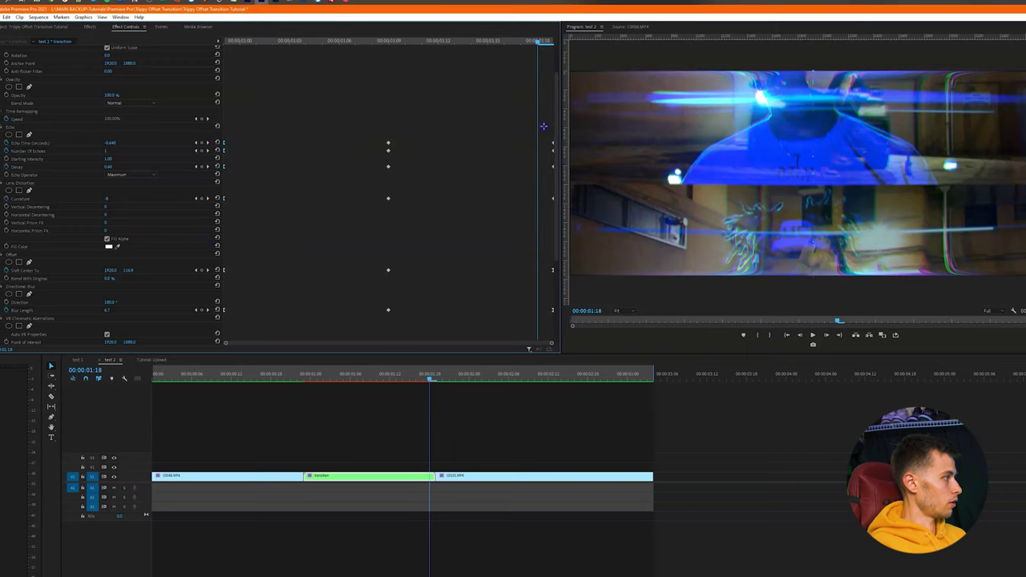
pyautogui.rightClick(553, 198)
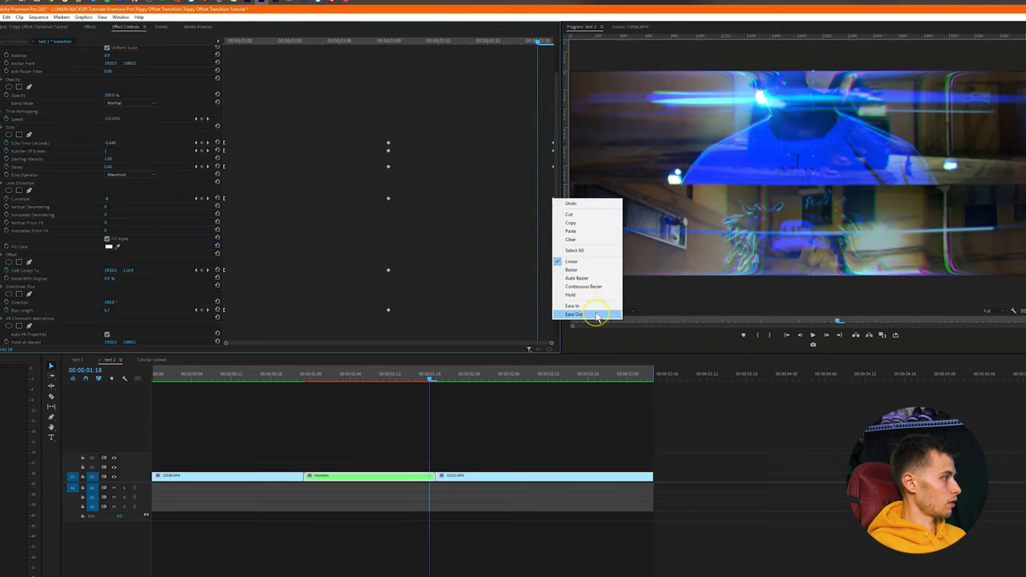
pyautogui.click(596, 315)
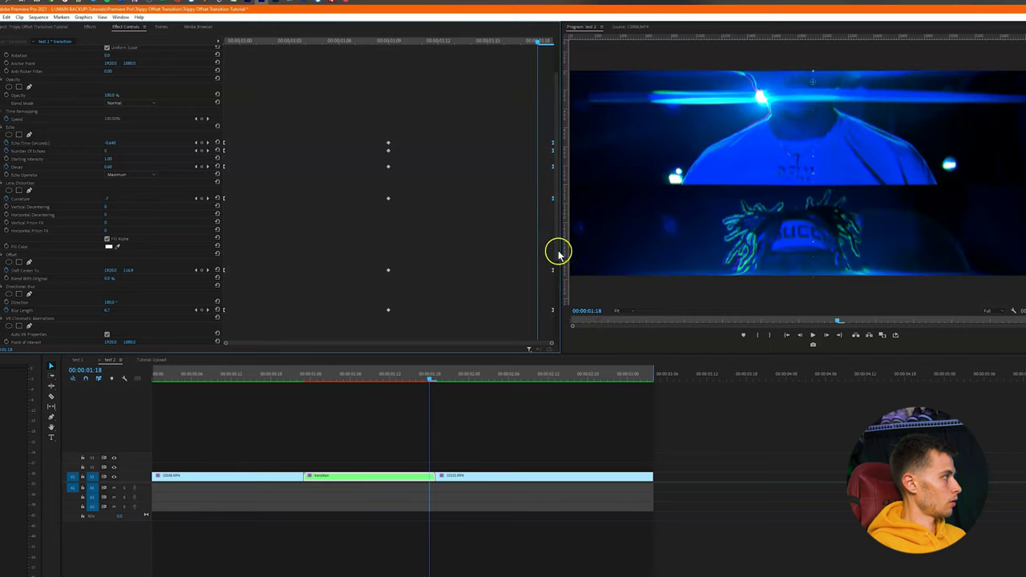